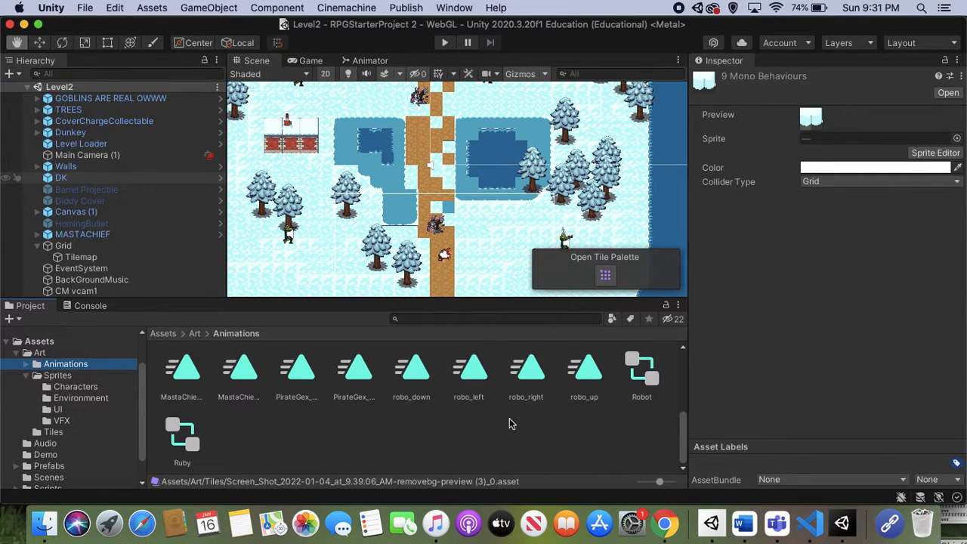
Switch to Google Chrome and search Google for "Waluigi Sprite Sheet".
{"action": "left_click", "coordinate": [664, 523]}
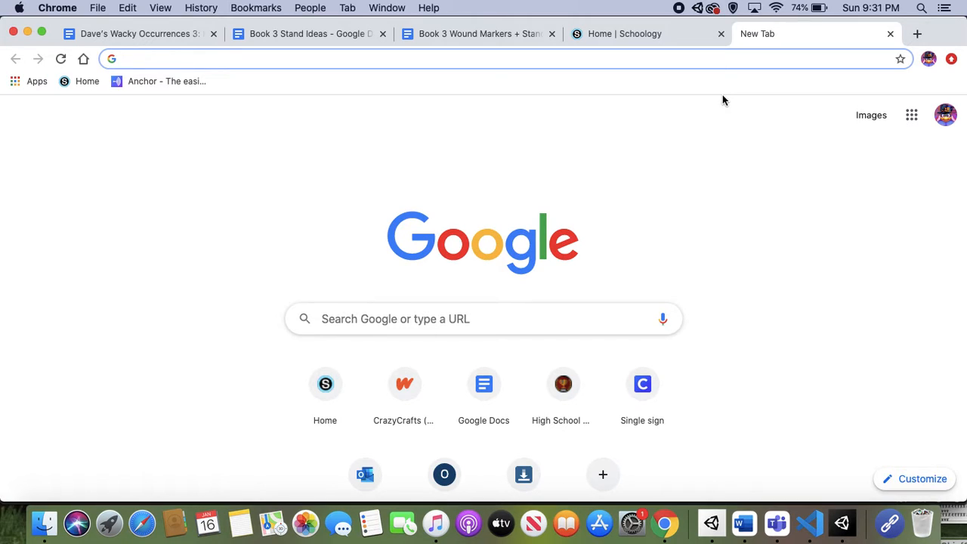
{"action": "type", "text": "Waluigi"}
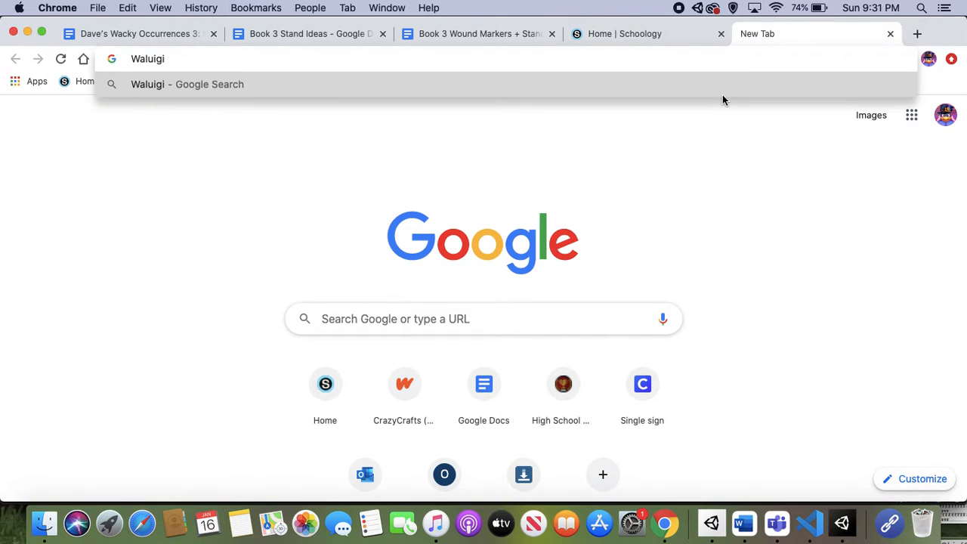
{"action": "type", "text": " Sprite Sheet"}
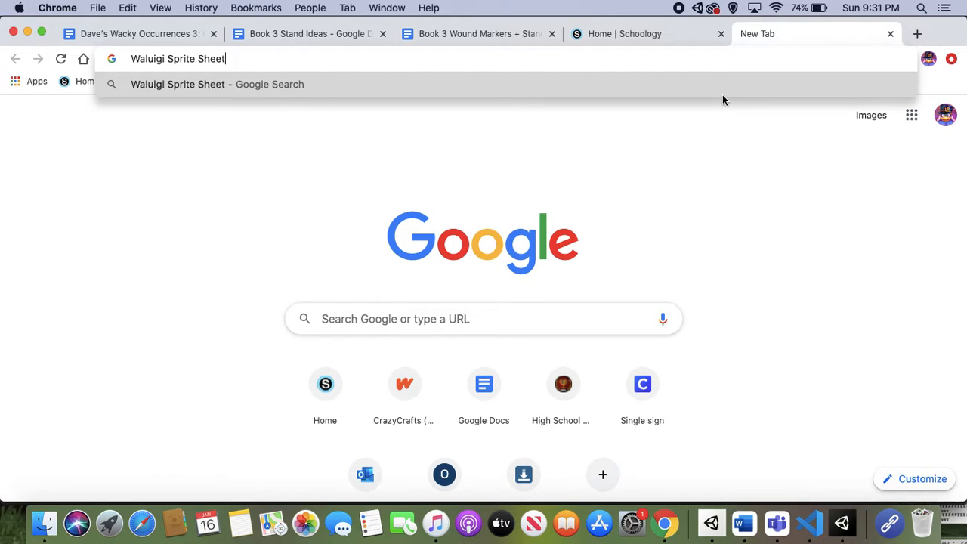
{"action": "key", "text": "Return"}
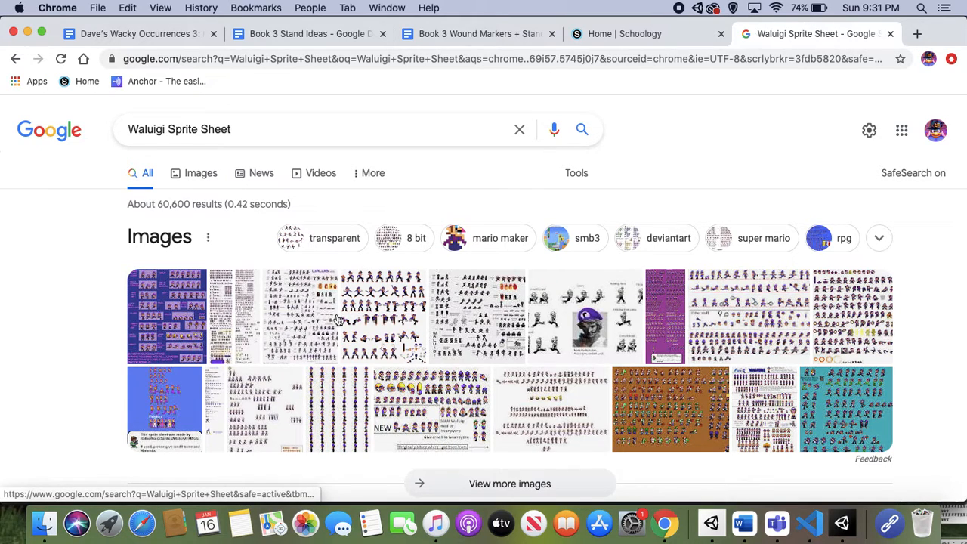
Open the full image results and preview the Waluigi 8 Bit Sprites sheet from DeviantArt, closing the preview again.
{"action": "scroll", "coordinate": [416, 391], "scroll_direction": "down", "scroll_amount": 2}
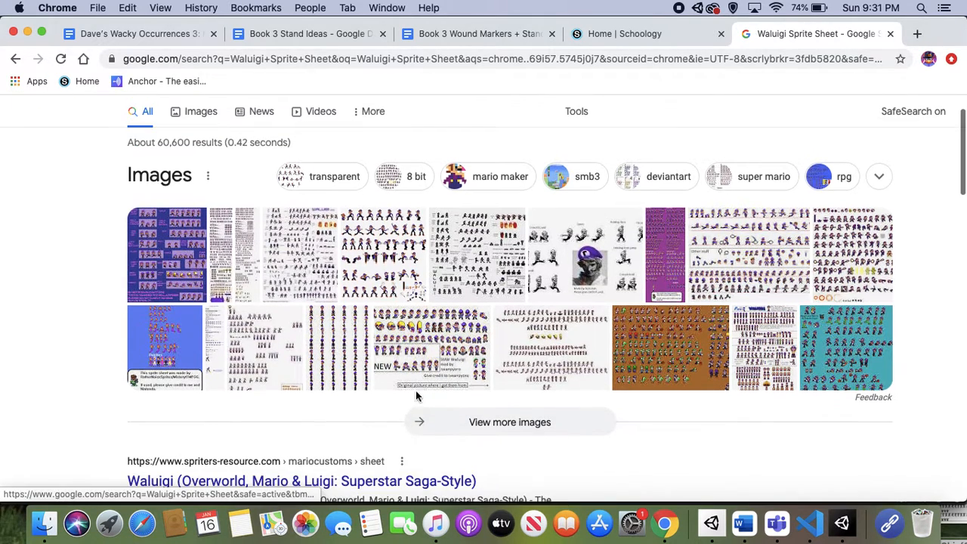
{"action": "left_click", "coordinate": [462, 425]}
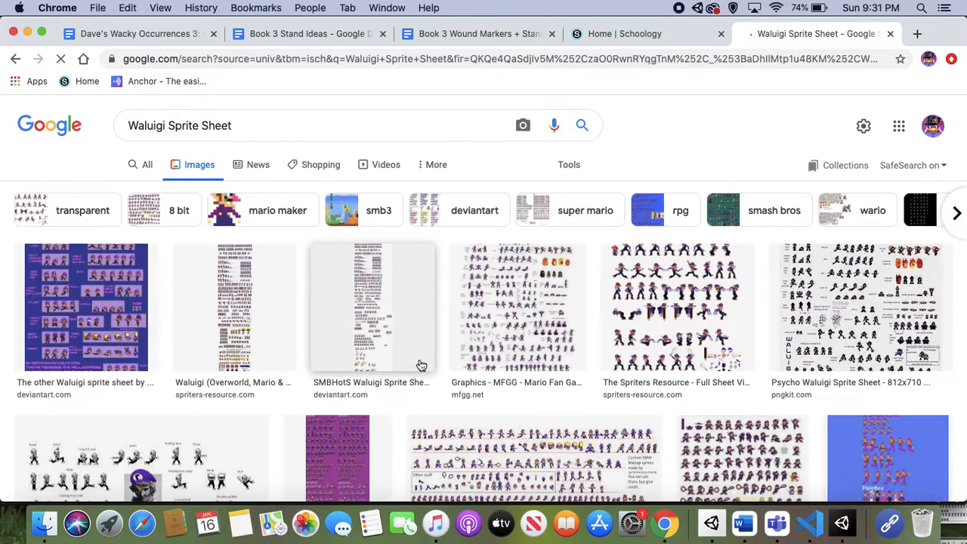
{"action": "scroll", "coordinate": [420, 364], "scroll_direction": "down", "scroll_amount": 4}
{"action": "scroll", "coordinate": [421, 365], "scroll_direction": "down", "scroll_amount": 3}
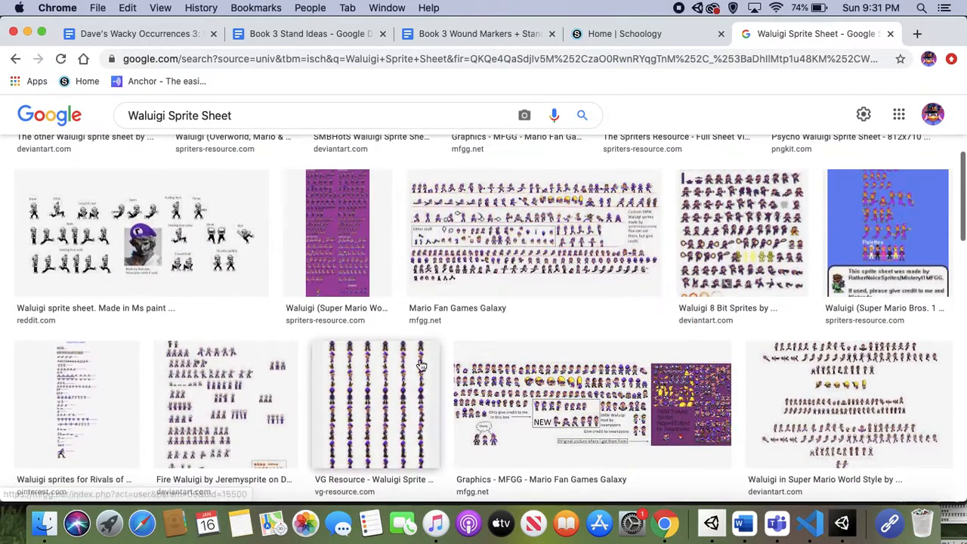
{"action": "left_click", "coordinate": [742, 244]}
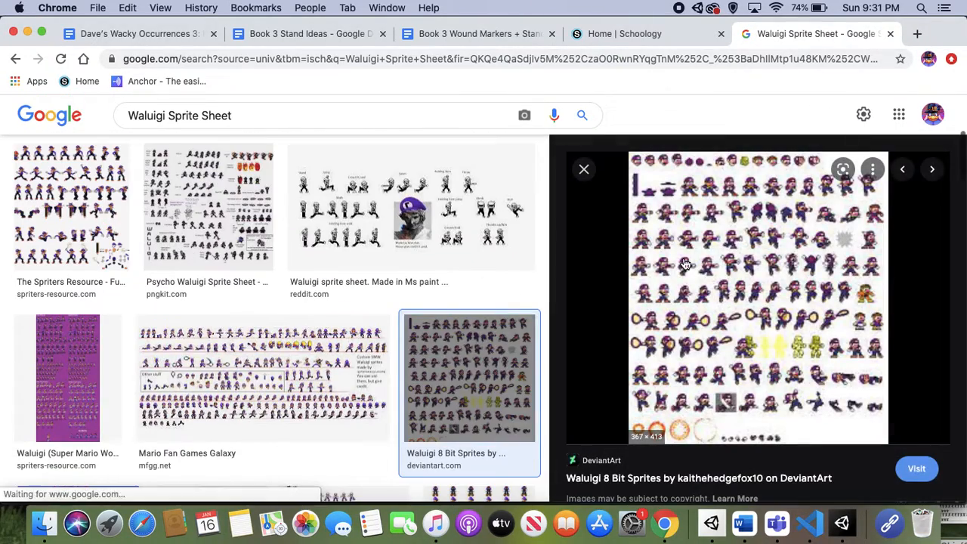
{"action": "left_click", "coordinate": [583, 169]}
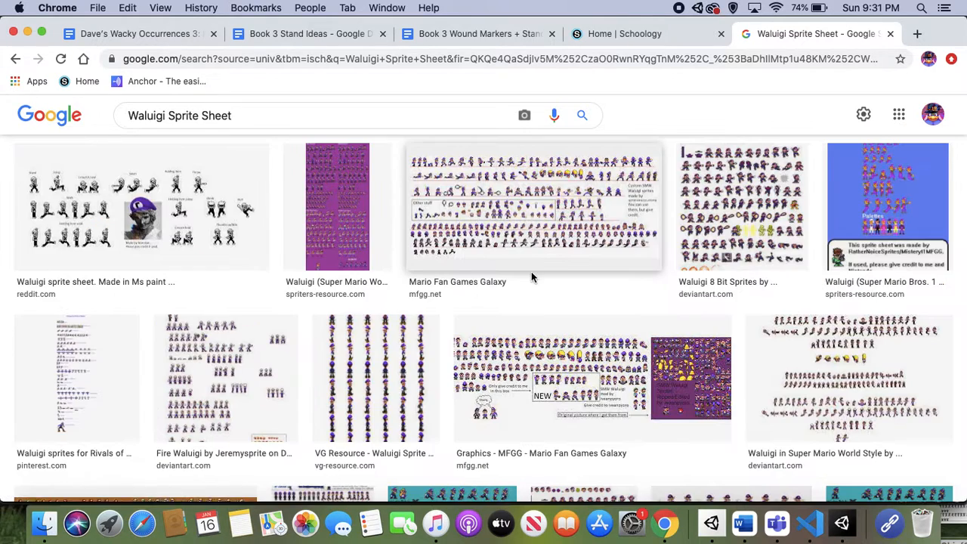
Browse further image results and check the second Waluigi 8 Bit Sprites result, closing its preview again.
{"action": "scroll", "coordinate": [405, 293], "scroll_direction": "down", "scroll_amount": 2}
{"action": "scroll", "coordinate": [325, 299], "scroll_direction": "down", "scroll_amount": 5}
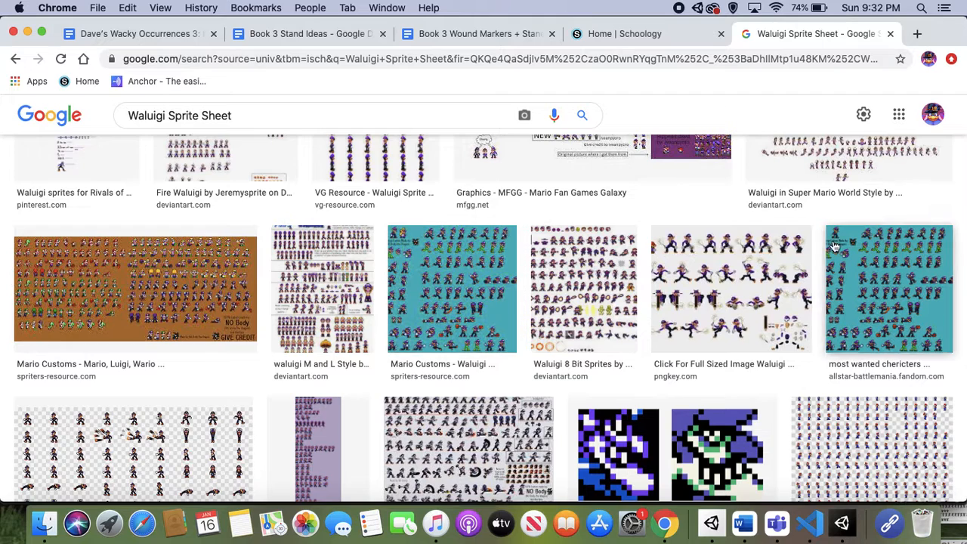
{"action": "scroll", "coordinate": [680, 278], "scroll_direction": "down", "scroll_amount": 1}
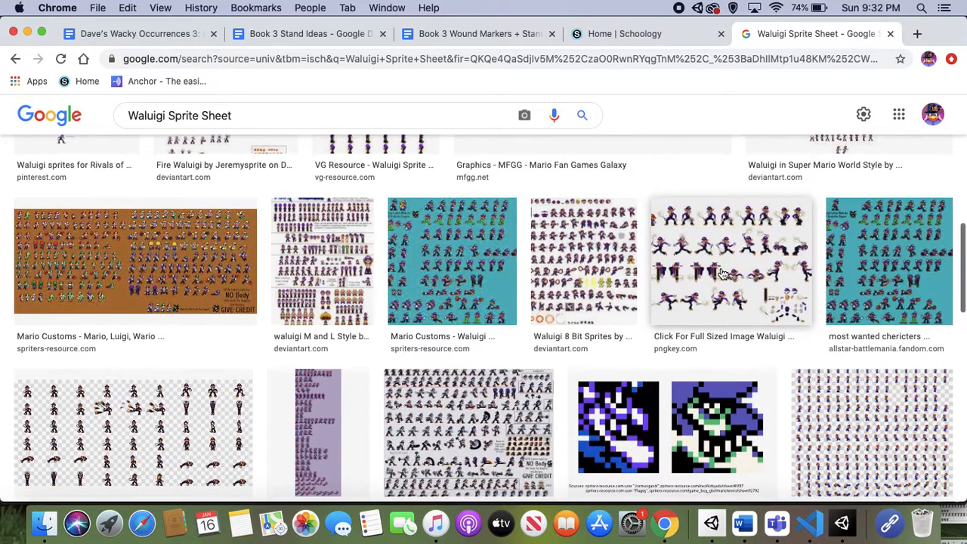
{"action": "left_click", "coordinate": [613, 283]}
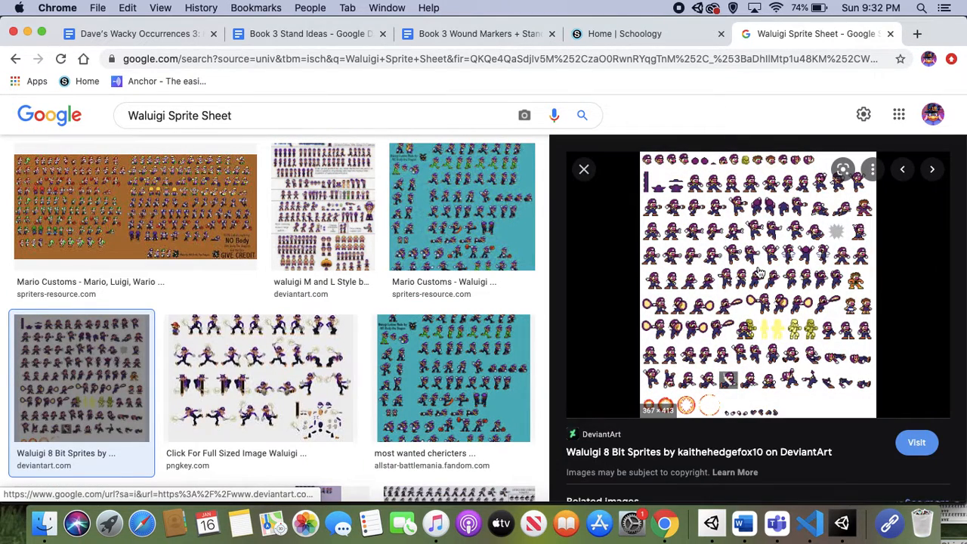
{"action": "left_click", "coordinate": [583, 170]}
Preview the teal Waluigi sheet from the All-Star Battlemania Wiki and examine its sprite poses up close.
{"action": "scroll", "coordinate": [561, 253], "scroll_direction": "up", "scroll_amount": 2}
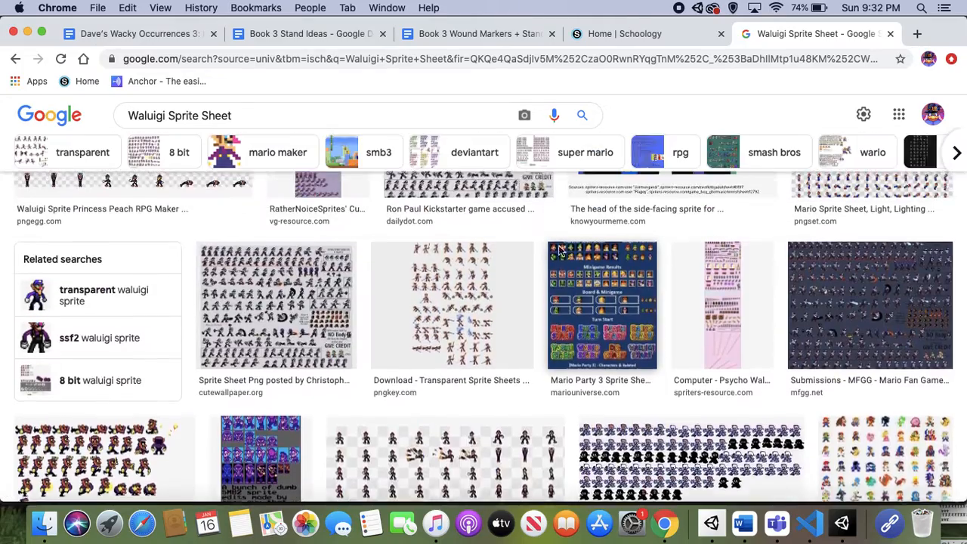
{"action": "scroll", "coordinate": [560, 251], "scroll_direction": "up", "scroll_amount": 5}
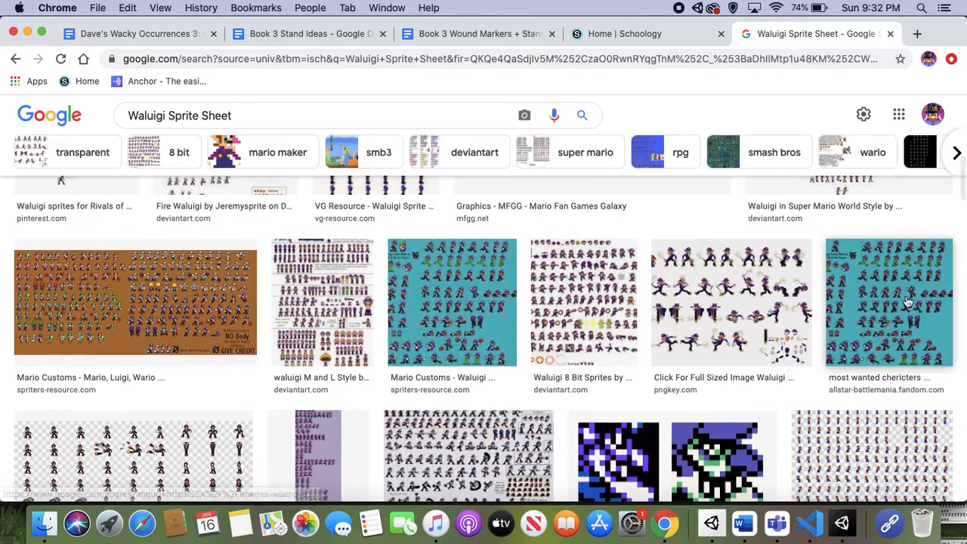
{"action": "left_click", "coordinate": [908, 303]}
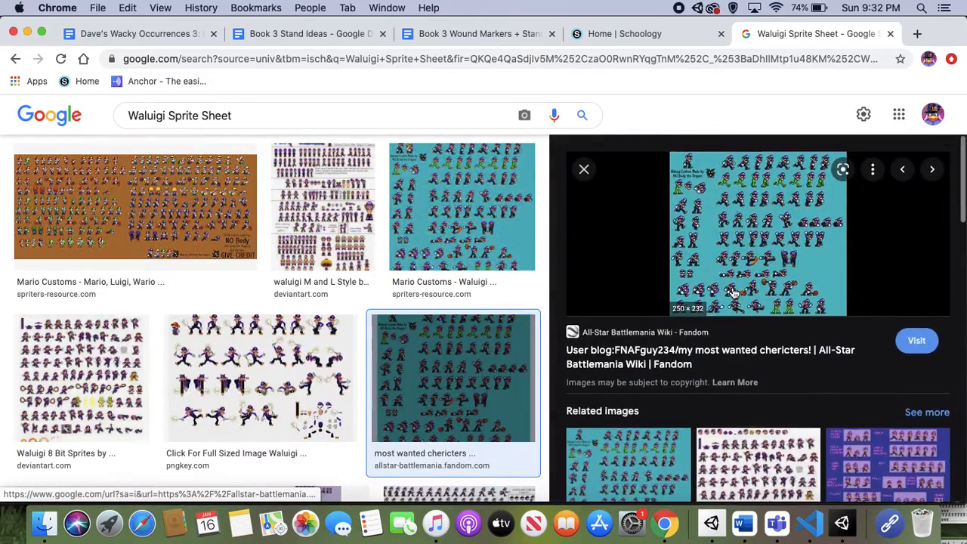
{"action": "scroll", "coordinate": [766, 226], "scroll_direction": "up", "scroll_amount": 5, "text": "ctrl"}
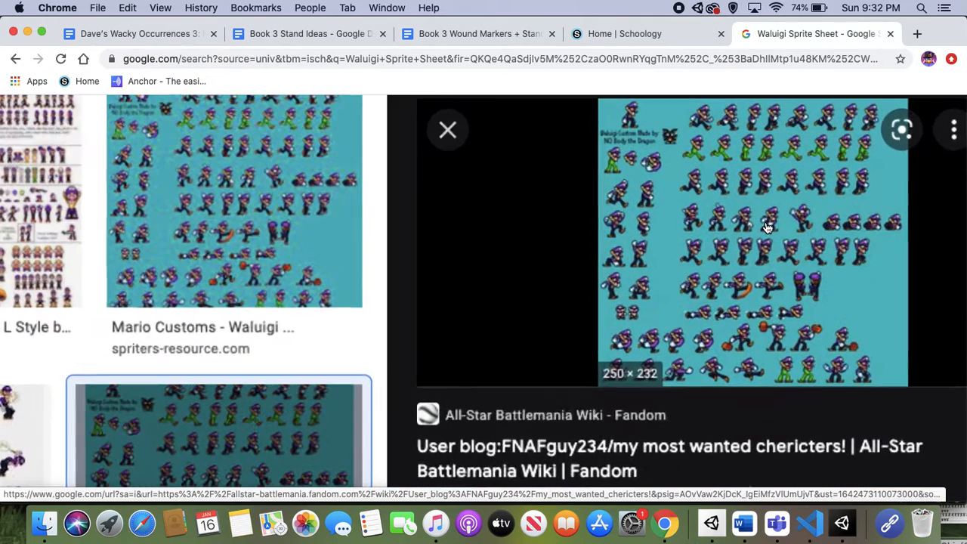
{"action": "scroll", "coordinate": [767, 226], "scroll_direction": "right", "scroll_amount": 5}
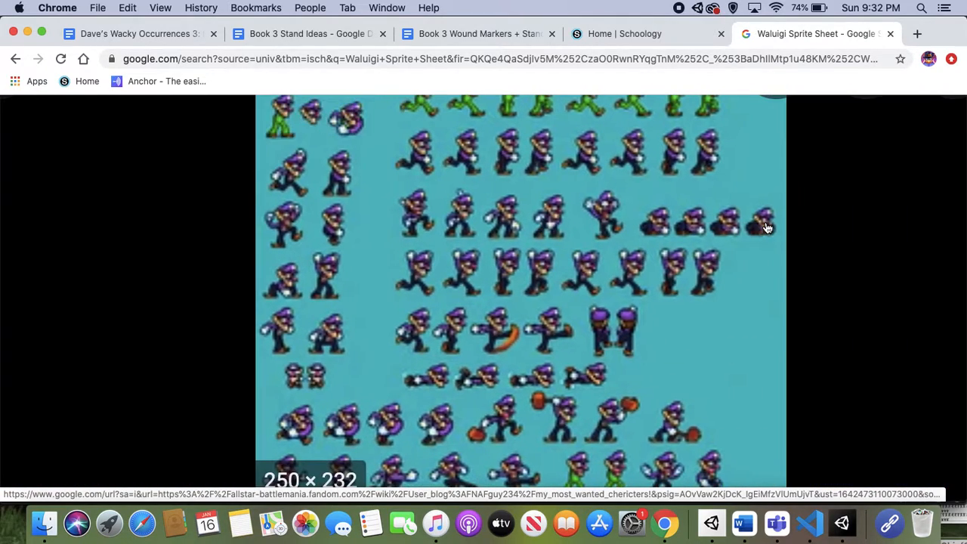
{"action": "scroll", "coordinate": [593, 285], "scroll_direction": "down", "scroll_amount": 1}
{"action": "scroll", "coordinate": [593, 284], "scroll_direction": "up", "scroll_amount": 3}
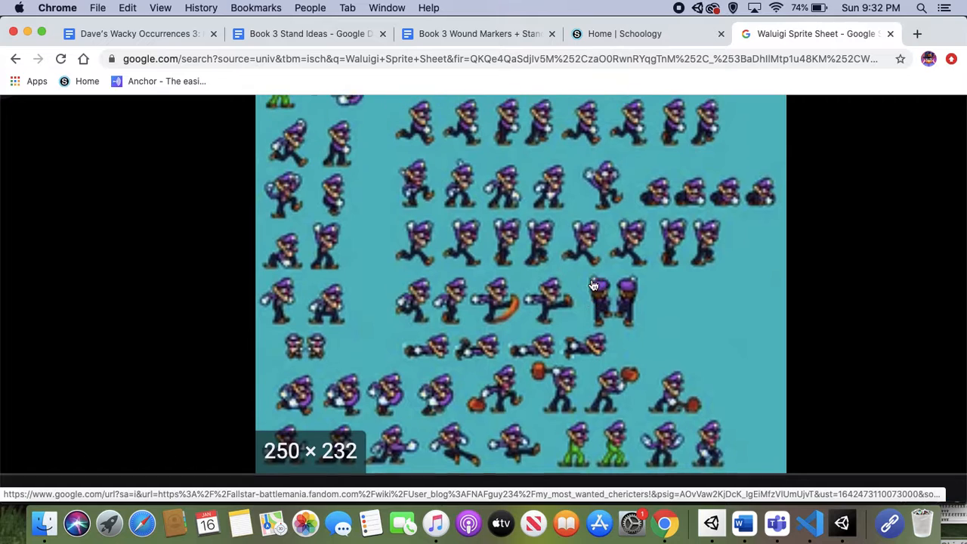
{"action": "scroll", "coordinate": [593, 285], "scroll_direction": "up", "scroll_amount": 5}
{"action": "scroll", "coordinate": [593, 283], "scroll_direction": "down", "scroll_amount": 4}
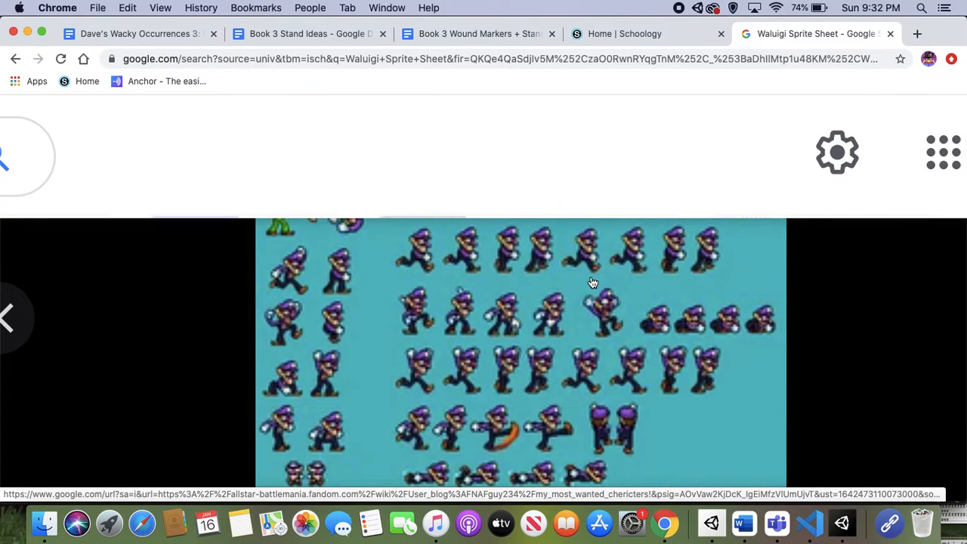
Return from the reverse image search to the Waluigi image results, compare nearby sheets and close the teal sheet's preview.
{"action": "left_click_drag", "start_coordinate": [591, 359], "coordinate": [590, 358]}
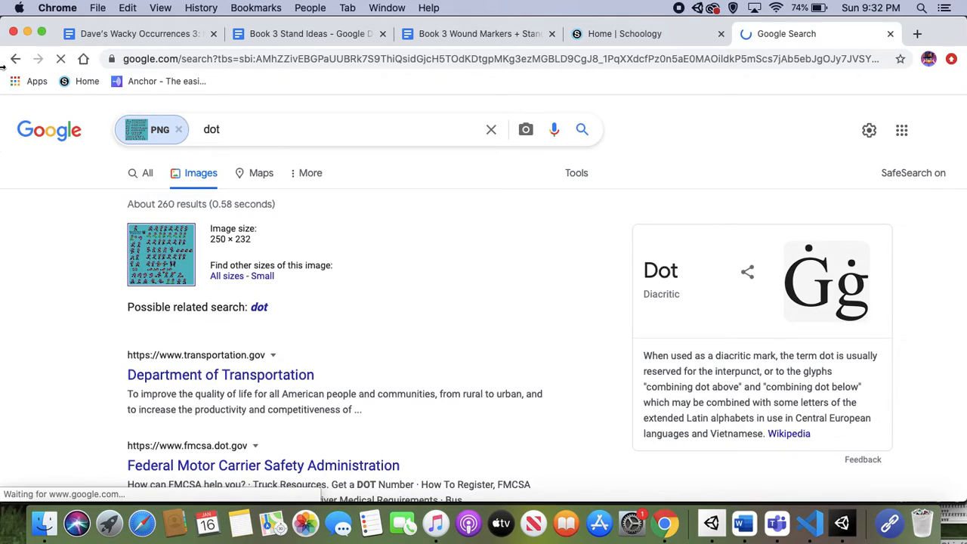
{"action": "left_click", "coordinate": [16, 59]}
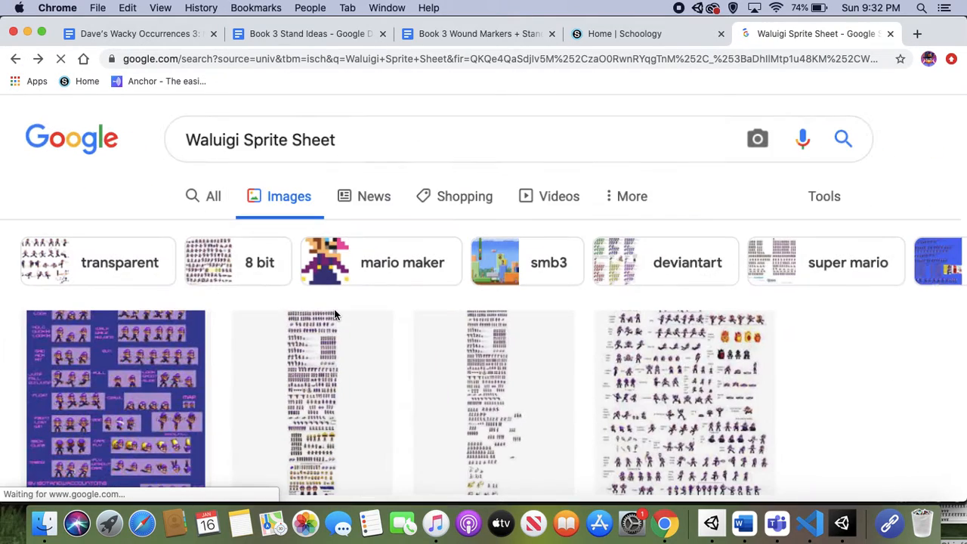
{"action": "scroll", "coordinate": [346, 325], "scroll_direction": "up", "scroll_amount": 3, "text": "ctrl"}
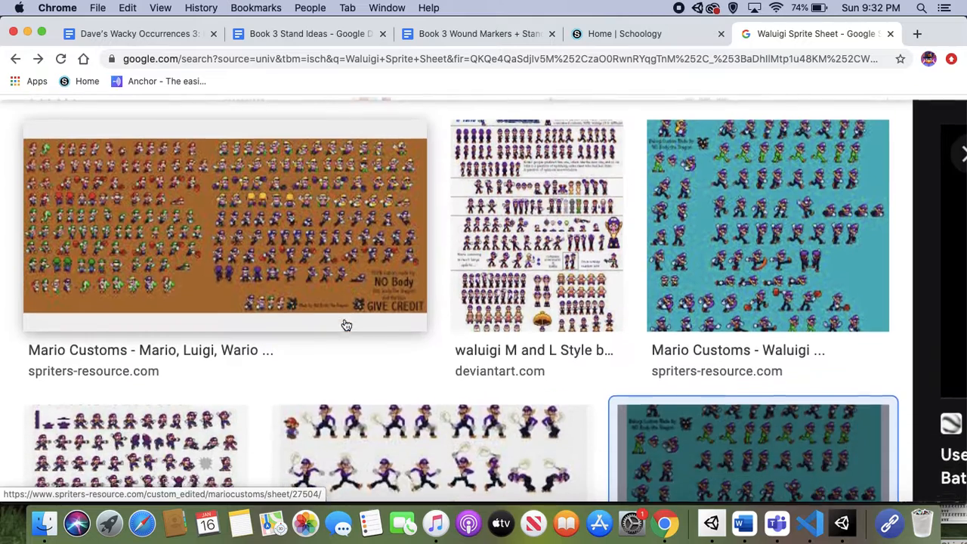
{"action": "scroll", "coordinate": [347, 325], "scroll_direction": "up", "scroll_amount": 1}
{"action": "scroll", "coordinate": [346, 326], "scroll_direction": "down", "scroll_amount": 2}
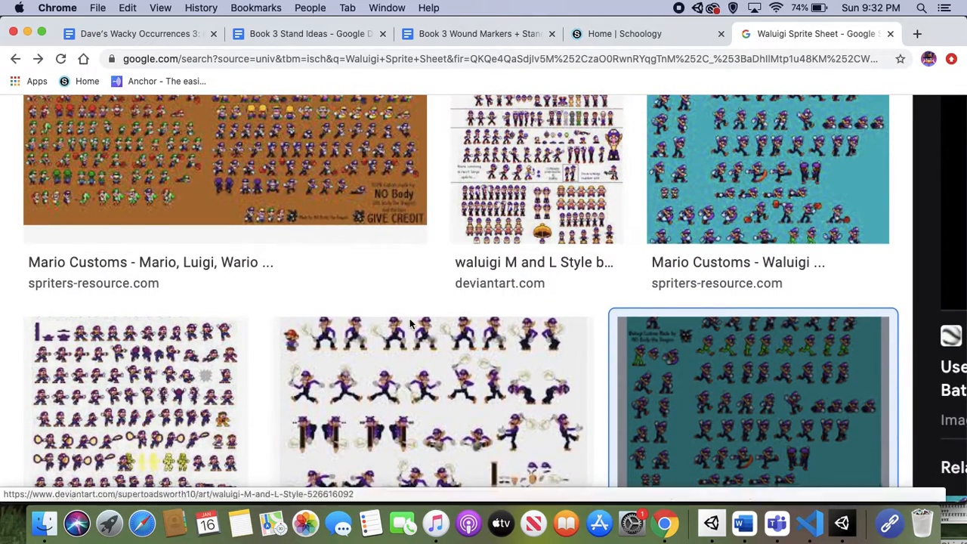
{"action": "scroll", "coordinate": [398, 353], "scroll_direction": "down", "scroll_amount": 3}
{"action": "scroll", "coordinate": [398, 354], "scroll_direction": "up", "scroll_amount": 7}
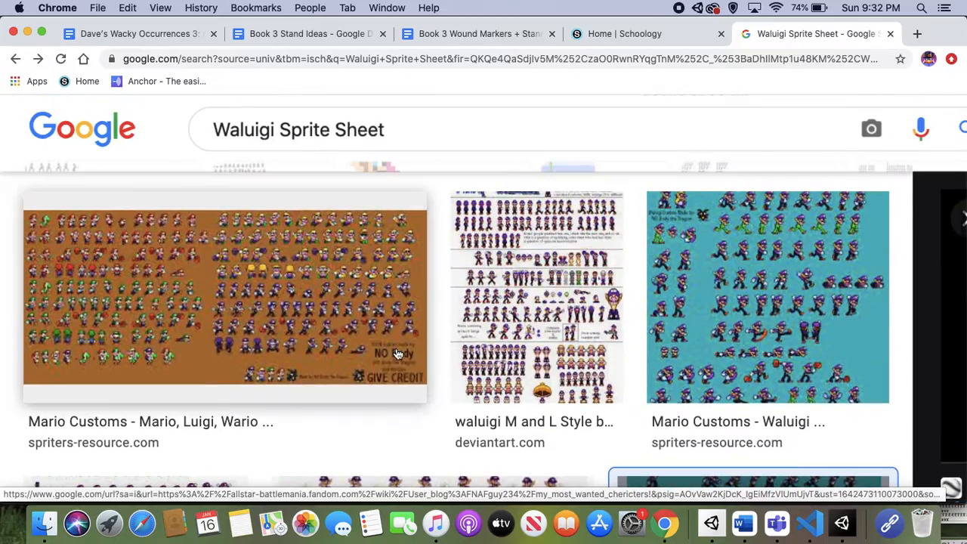
{"action": "scroll", "coordinate": [540, 301], "scroll_direction": "down", "scroll_amount": 8}
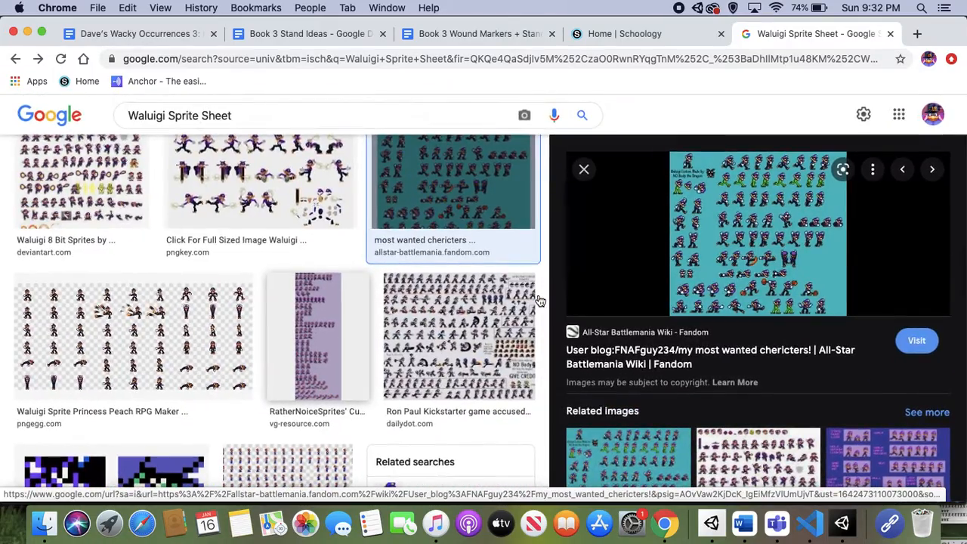
{"action": "left_click", "coordinate": [585, 170]}
Look through more results and examine the sprites of the checkered-background Waluigi sheet from IMGBIN.com.
{"action": "scroll", "coordinate": [576, 274], "scroll_direction": "down", "scroll_amount": 4}
{"action": "scroll", "coordinate": [578, 279], "scroll_direction": "down", "scroll_amount": 1}
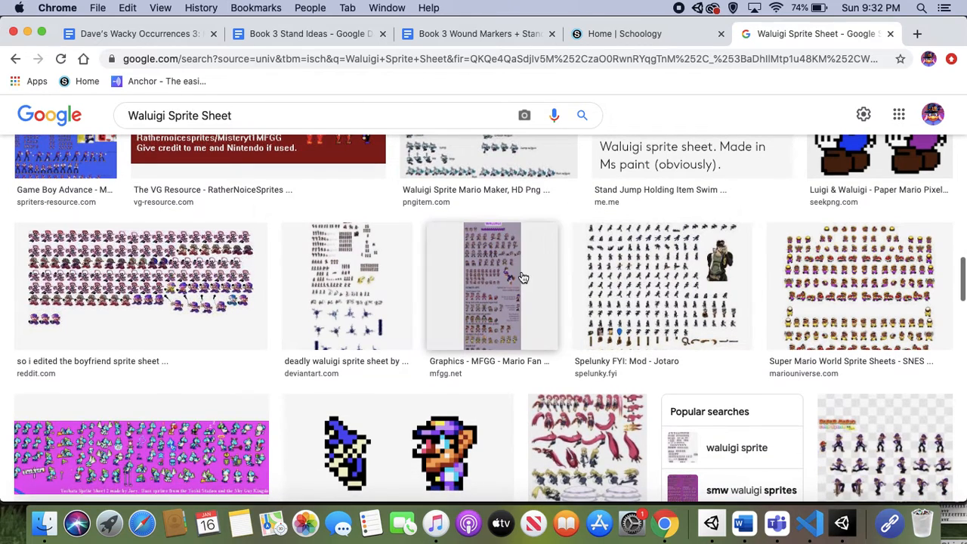
{"action": "scroll", "coordinate": [371, 350], "scroll_direction": "down", "scroll_amount": 5}
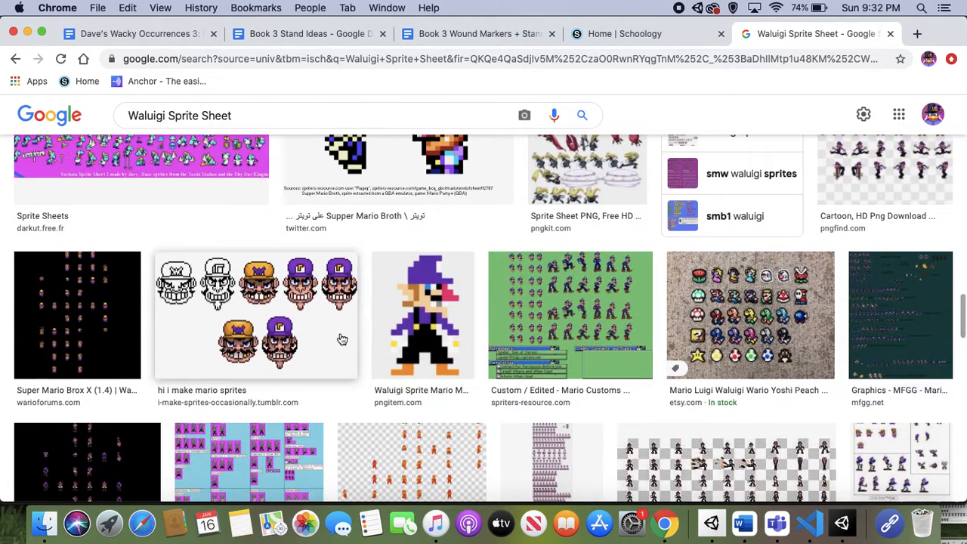
{"action": "scroll", "coordinate": [514, 395], "scroll_direction": "down", "scroll_amount": 2}
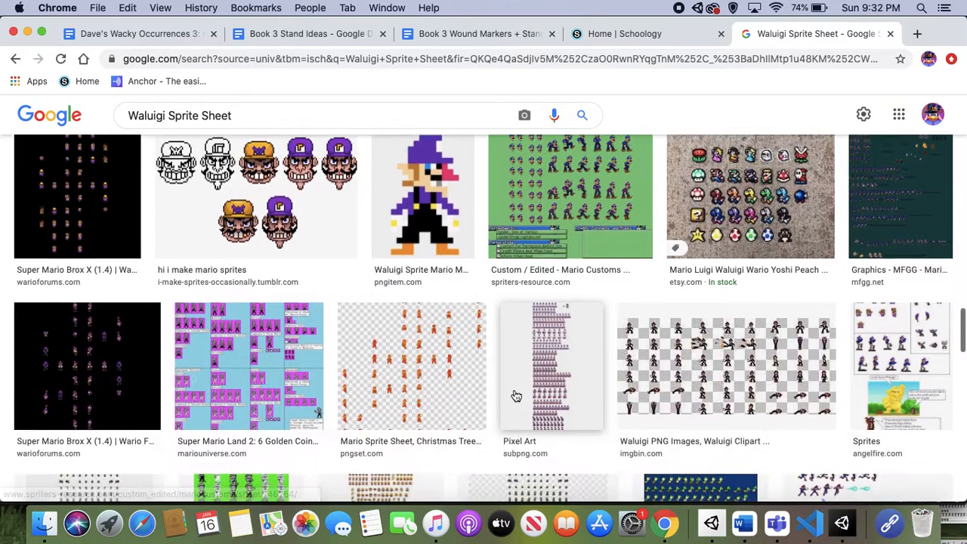
{"action": "left_click", "coordinate": [676, 343]}
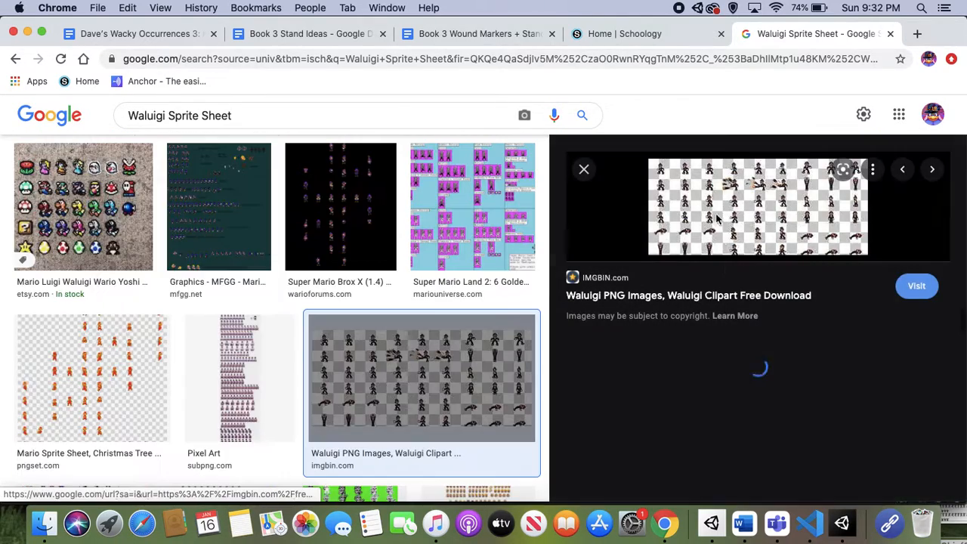
{"action": "scroll", "coordinate": [717, 184], "scroll_direction": "up", "scroll_amount": 5, "text": "ctrl"}
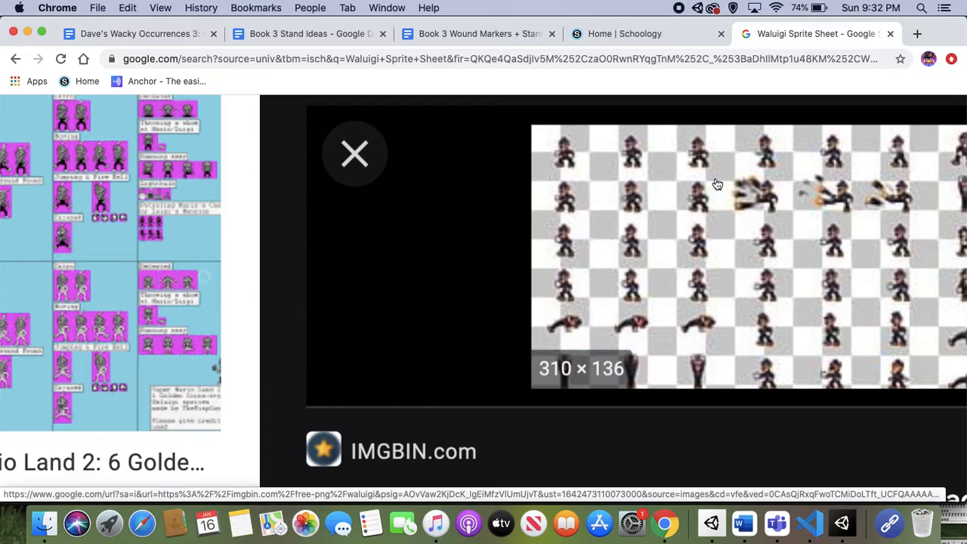
{"action": "scroll", "coordinate": [717, 184], "scroll_direction": "right", "scroll_amount": 4}
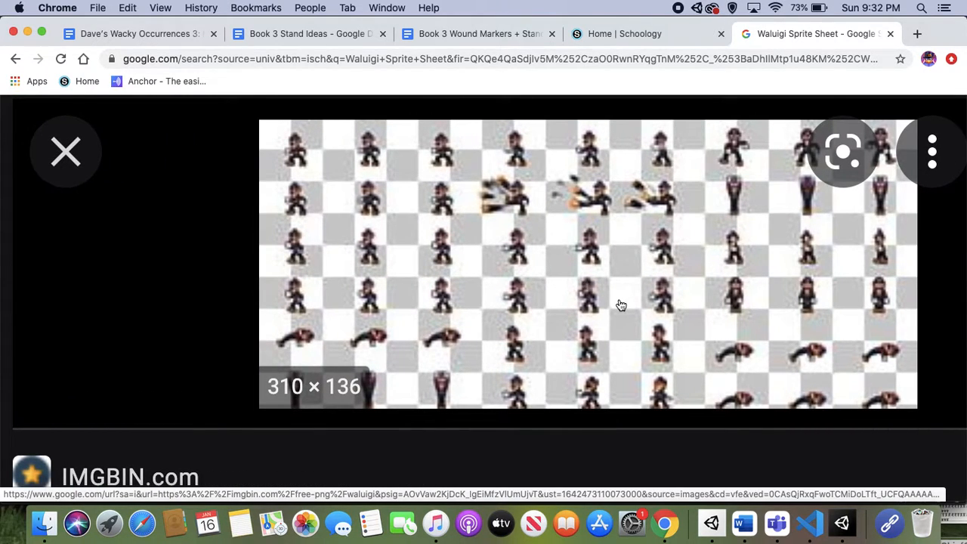
{"action": "scroll", "coordinate": [621, 304], "scroll_direction": "down", "scroll_amount": 5, "text": "ctrl"}
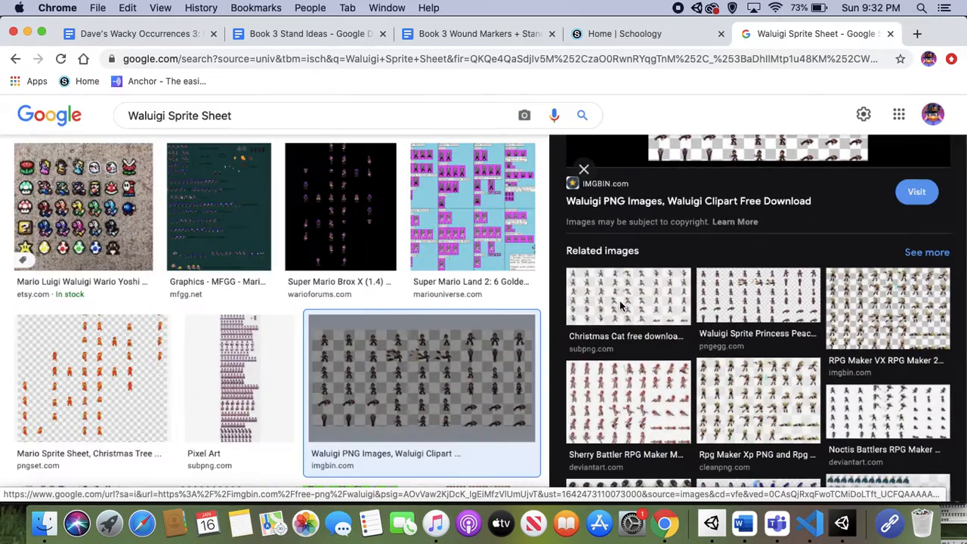
Save the PNG Egg Waluigi RPG Maker sprite sheet from the related images to the desktop and close the search tab.
{"action": "left_click", "coordinate": [748, 306]}
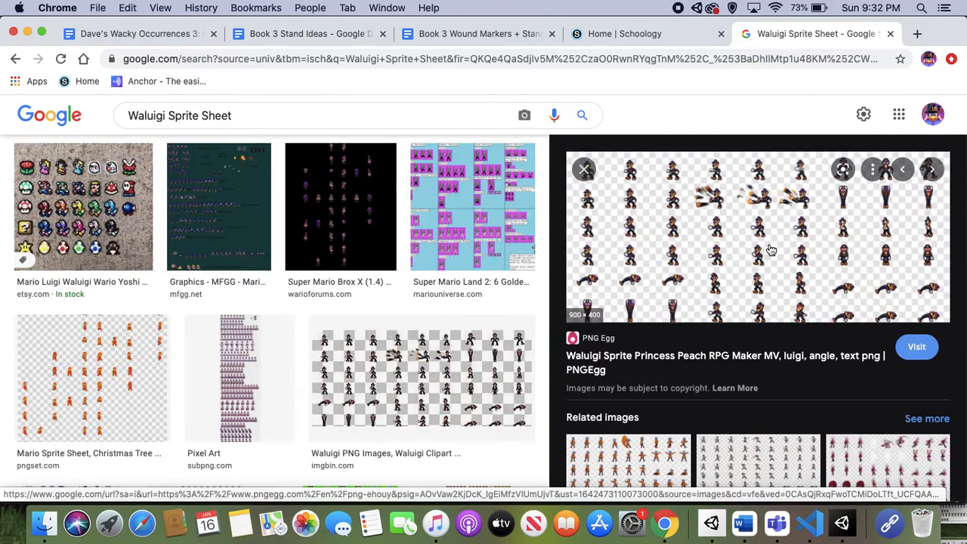
{"action": "scroll", "coordinate": [771, 250], "scroll_direction": "up", "scroll_amount": 5, "text": "ctrl"}
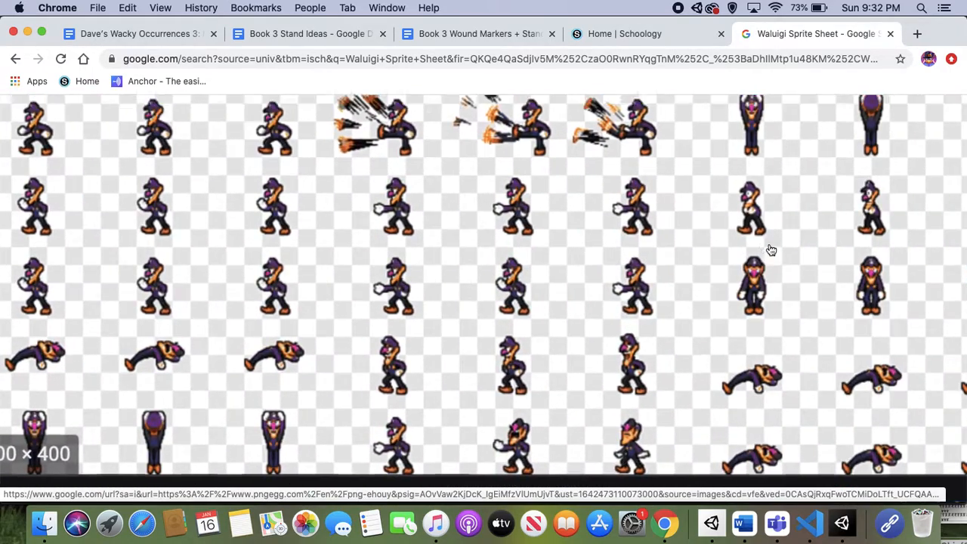
{"action": "scroll", "coordinate": [770, 250], "scroll_direction": "down", "scroll_amount": 5, "text": "ctrl"}
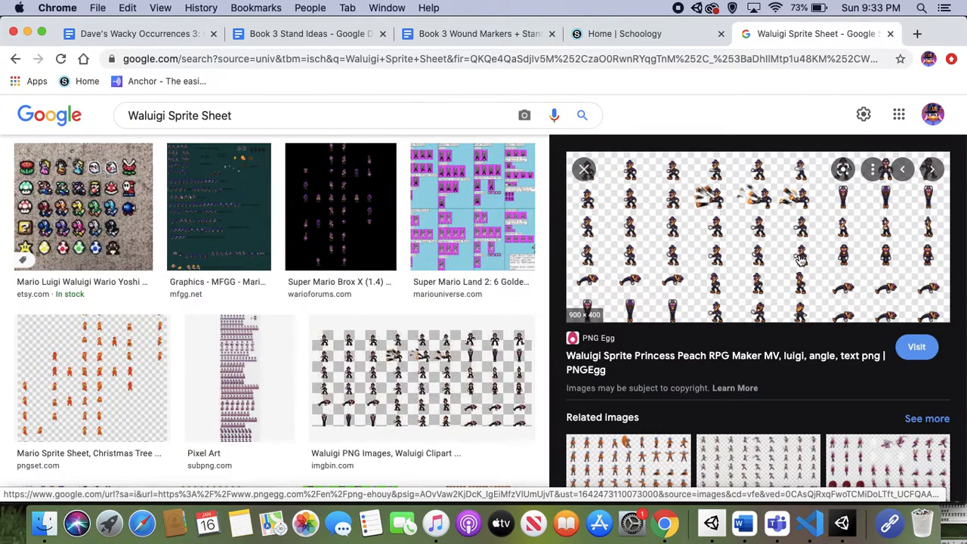
{"action": "left_click_drag", "start_coordinate": [801, 259], "coordinate": [954, 521]}
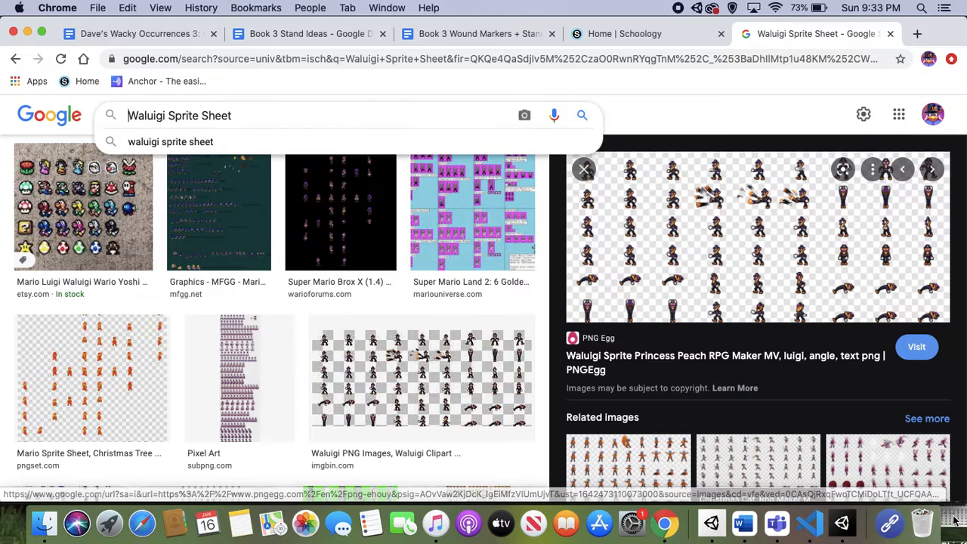
{"action": "left_click", "coordinate": [890, 34]}
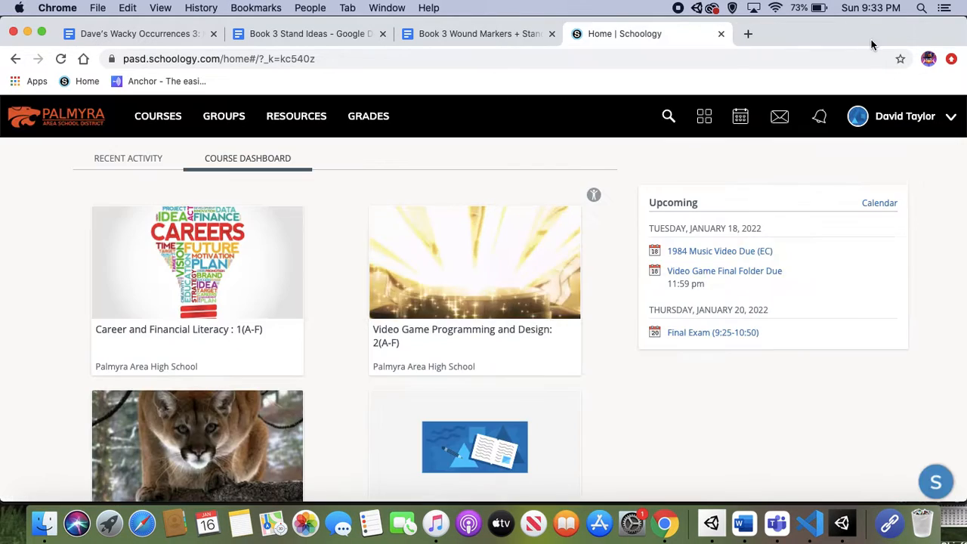
Search for a background remover in a new tab, open remove.bg and upload the Waluigi sprite sheet from the desktop.
{"action": "left_click", "coordinate": [747, 34]}
{"action": "type", "text": "back"}
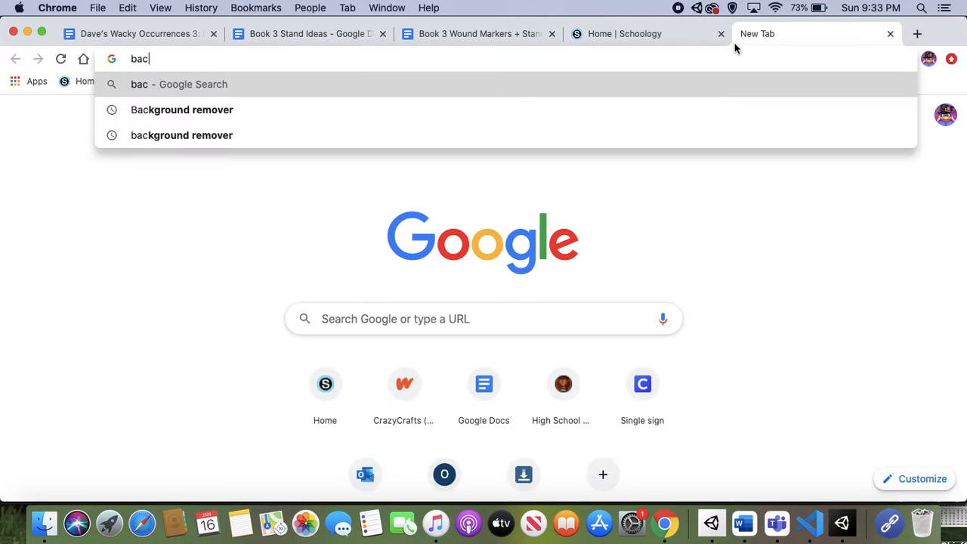
{"action": "key", "text": "BackSpace"}
{"action": "key", "text": "BackSpace"}
{"action": "key", "text": "BackSpace"}
{"action": "key", "text": "BackSpace"}
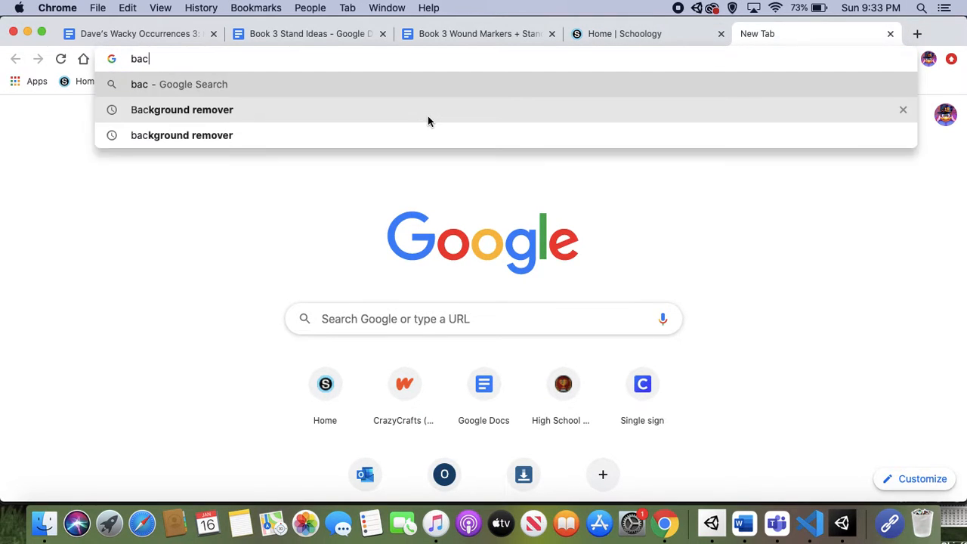
{"action": "type", "text": "back"}
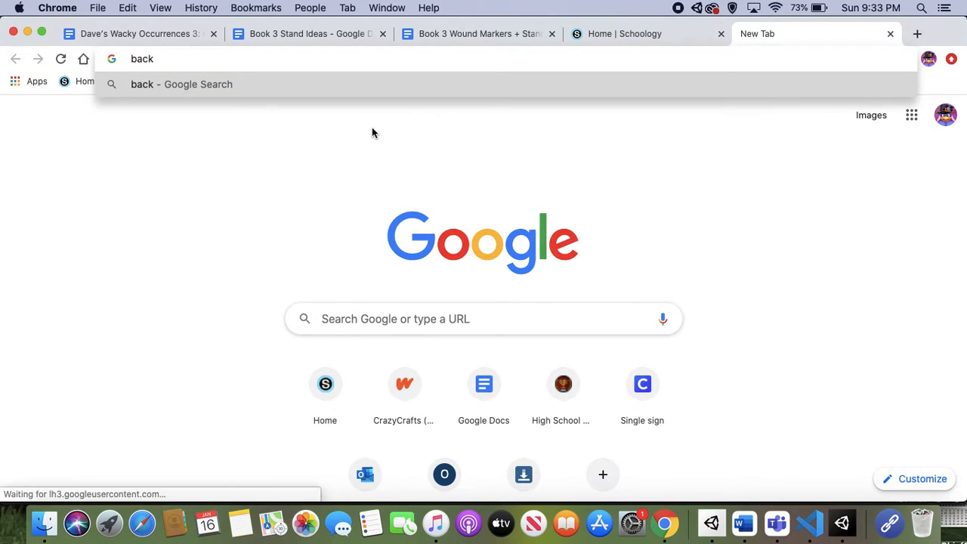
{"action": "key", "text": "BackSpace"}
{"action": "key", "text": "Down"}
{"action": "key", "text": "Return"}
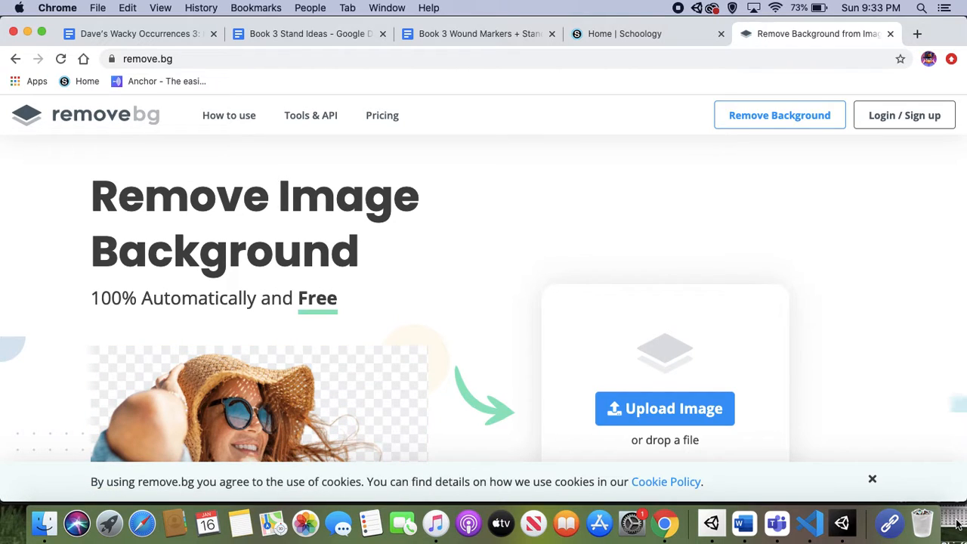
{"action": "left_click_drag", "start_coordinate": [956, 527], "coordinate": [675, 279]}
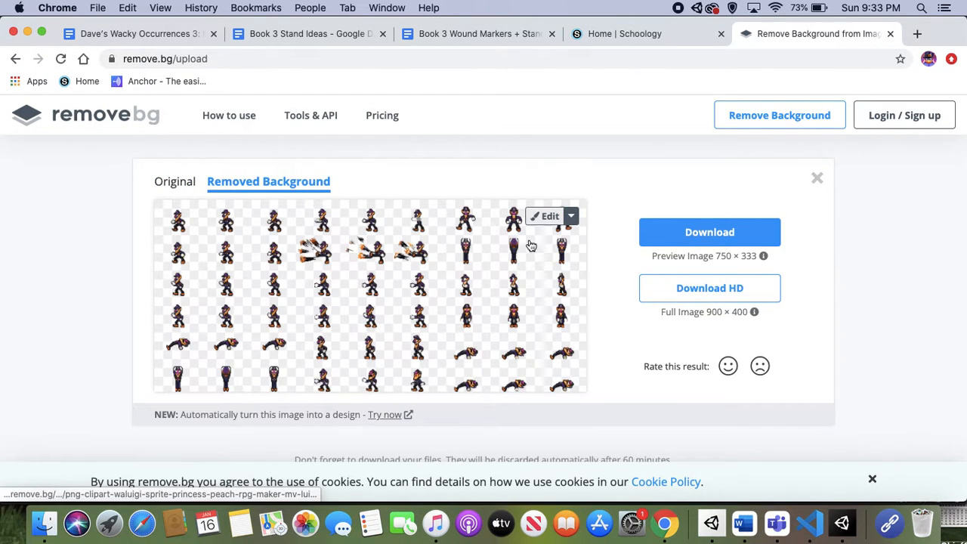
Open the background-removed sheet in the remove.bg editor, look at the Erase / Restore options and close the editor.
{"action": "left_click", "coordinate": [568, 216]}
{"action": "left_click", "coordinate": [539, 215]}
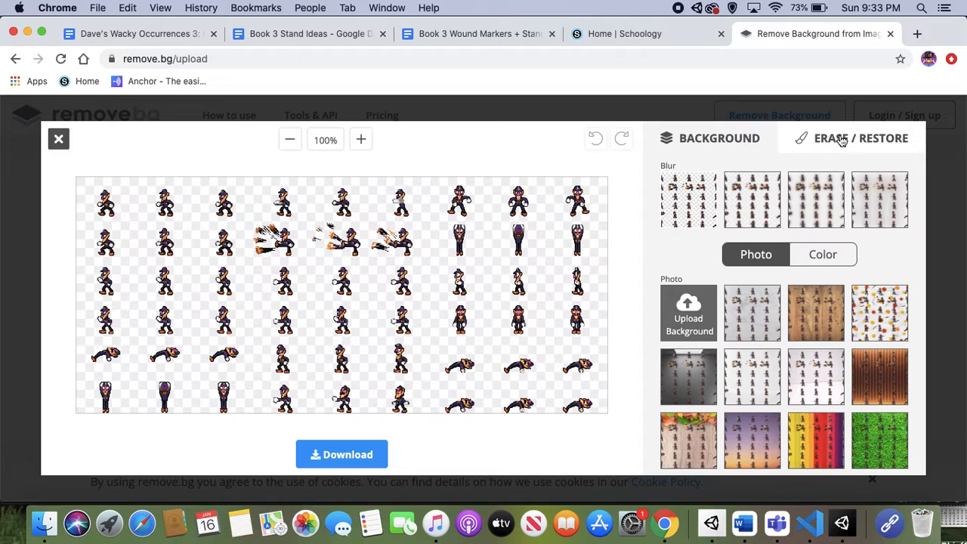
{"action": "left_click", "coordinate": [843, 139]}
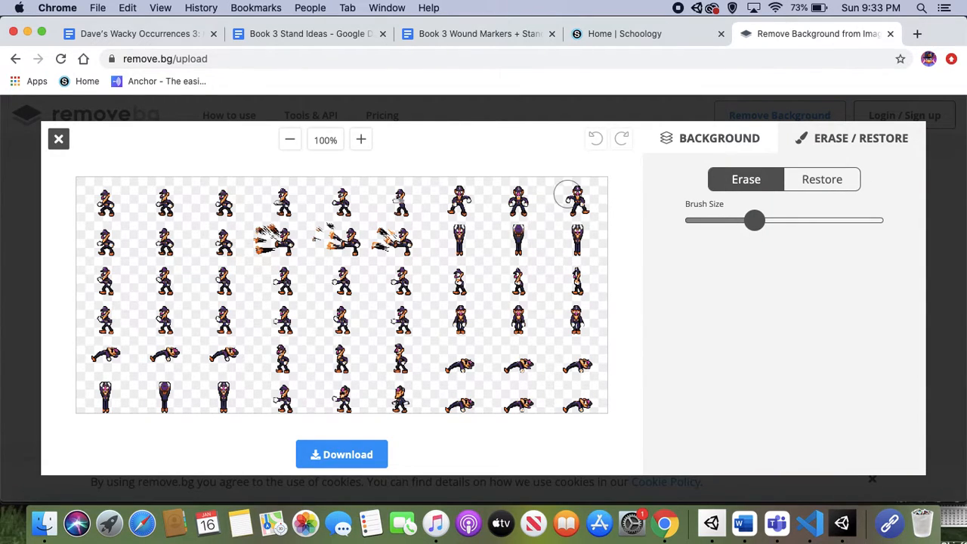
{"action": "left_click", "coordinate": [60, 142]}
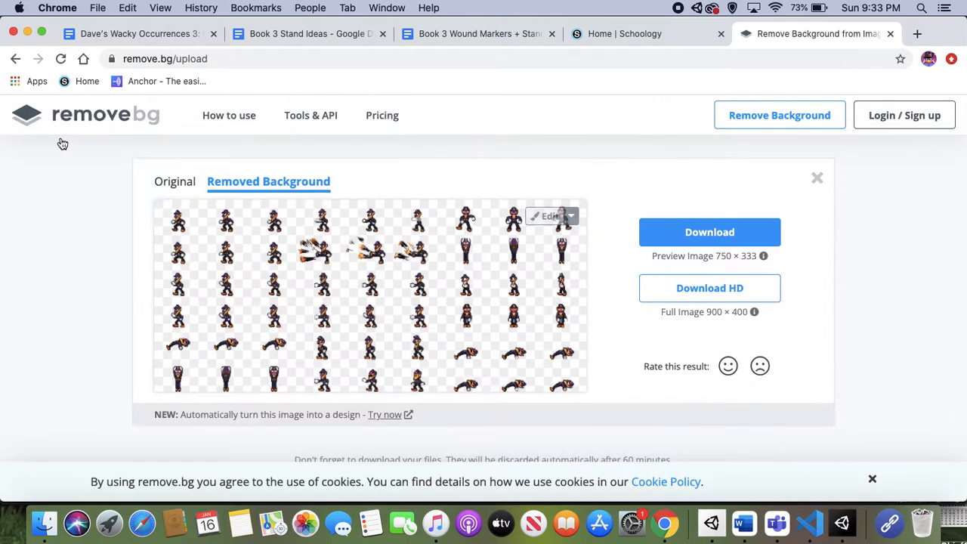
Download the preview-size image with the background removed, check the downloaded file and close it along with the remove.bg tab.
{"action": "left_click", "coordinate": [696, 227]}
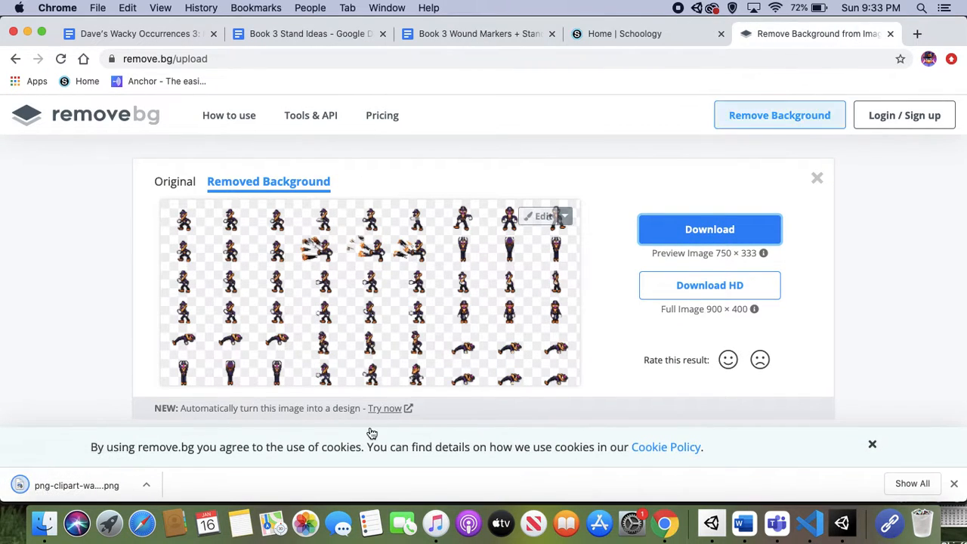
{"action": "left_click", "coordinate": [46, 485]}
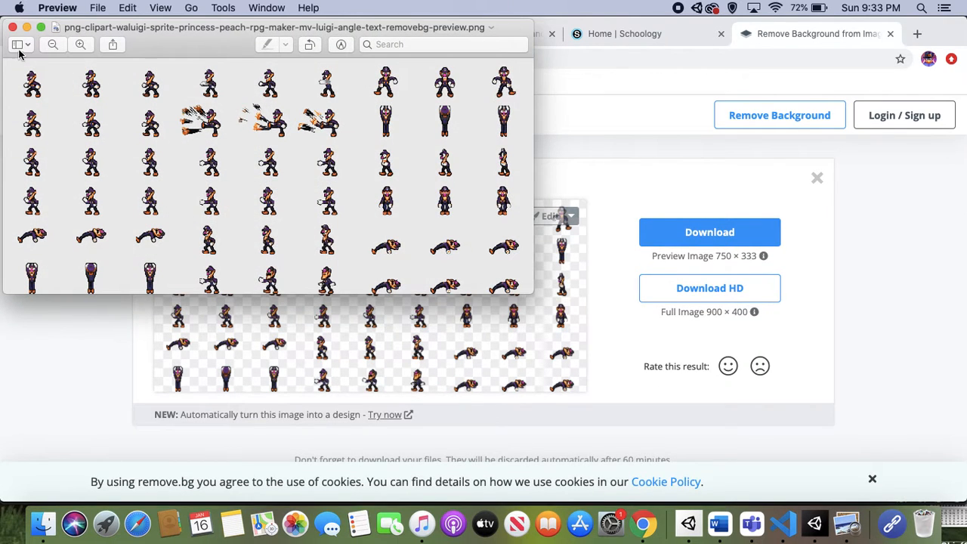
{"action": "left_click", "coordinate": [12, 28]}
{"action": "left_click", "coordinate": [890, 35]}
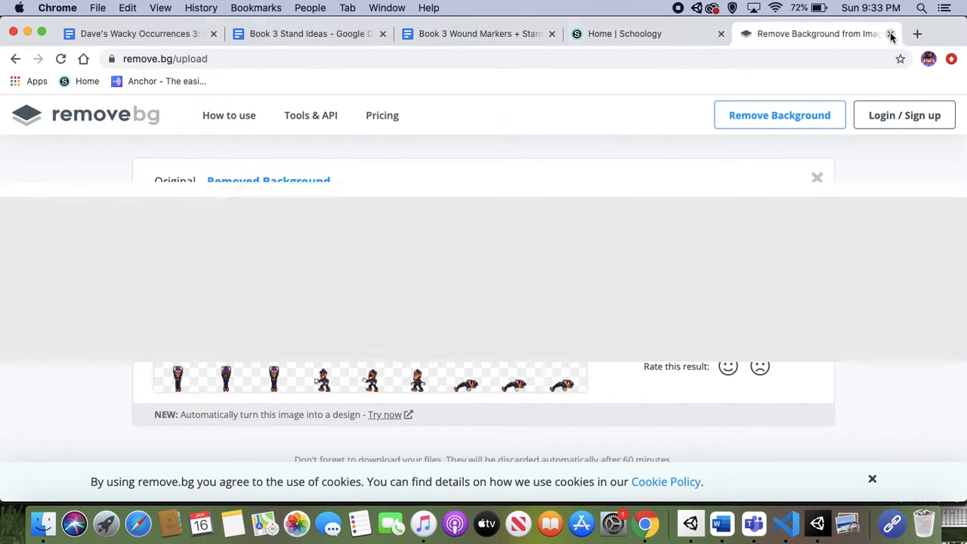
Switch to the Unity project and open the Characters folder under Art > Sprites.
{"action": "left_click", "coordinate": [841, 523]}
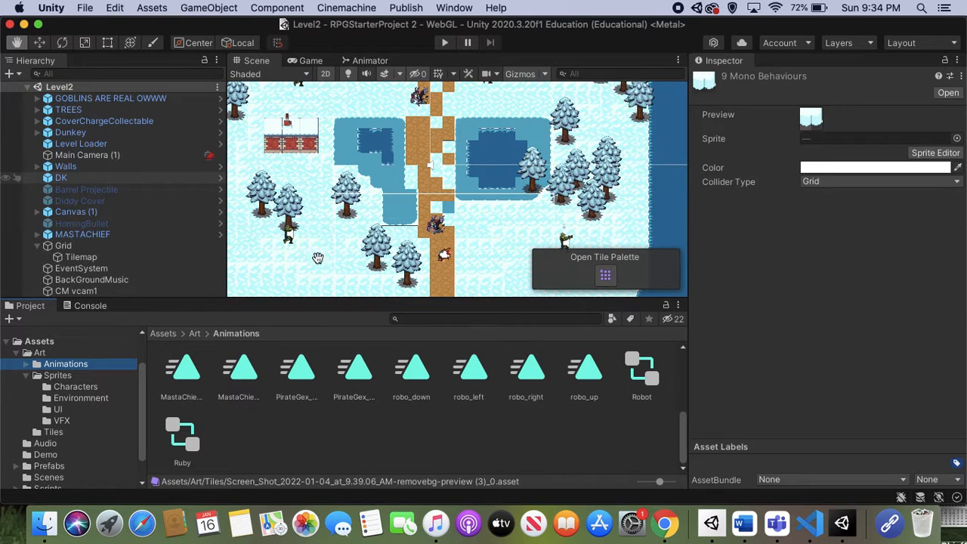
{"action": "scroll", "coordinate": [326, 244], "scroll_direction": "down", "scroll_amount": 5}
{"action": "scroll", "coordinate": [326, 244], "scroll_direction": "up", "scroll_amount": 4}
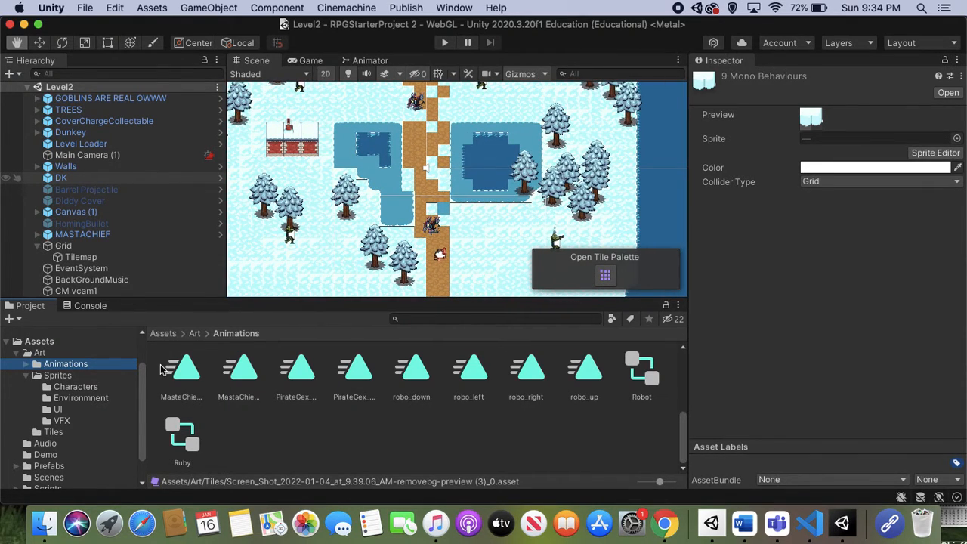
{"action": "left_click", "coordinate": [75, 387]}
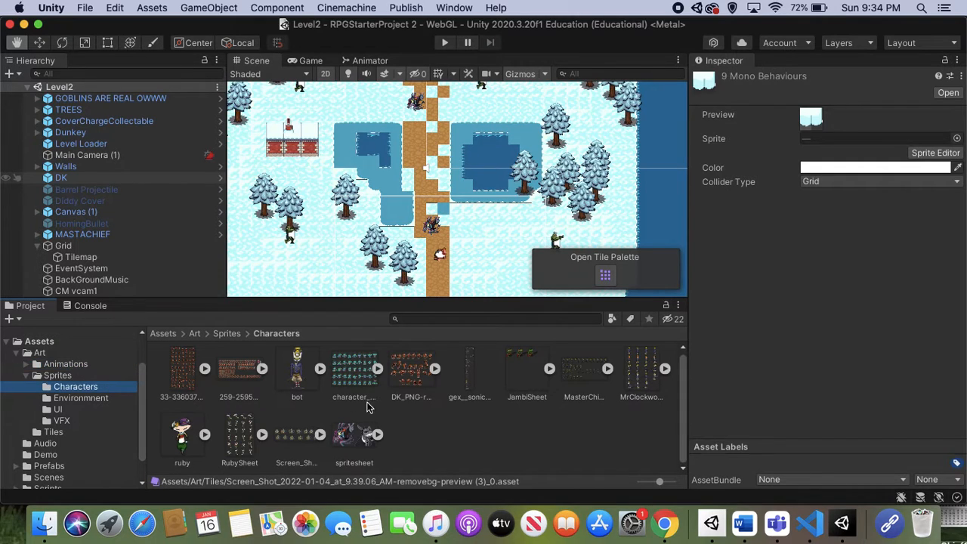
Import png-clipart-waluigi-sprite-princess-peach-rpg-maker-mv-luigi-angle-text-removebg-preview.png from the recent files into the Characters folder.
{"action": "right_click", "coordinate": [448, 447]}
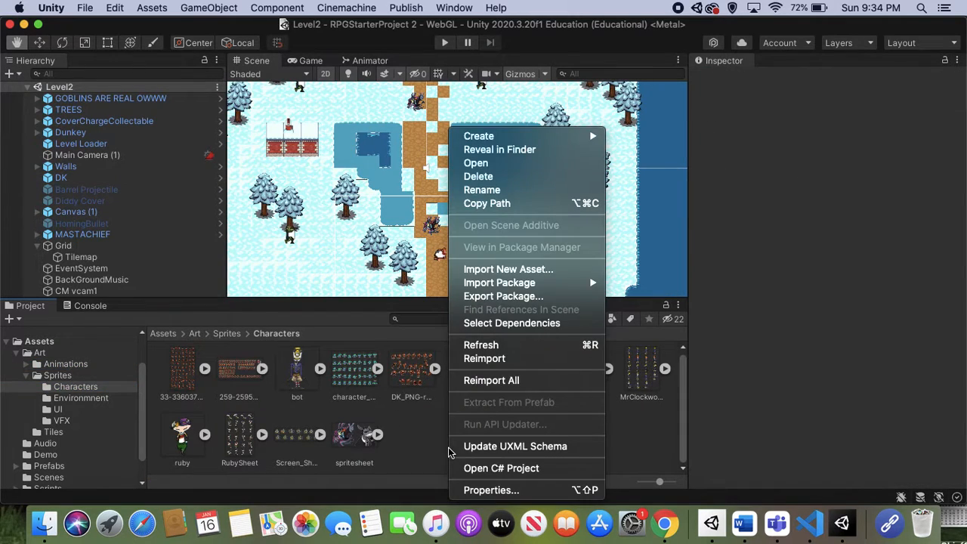
{"action": "left_click", "coordinate": [501, 269]}
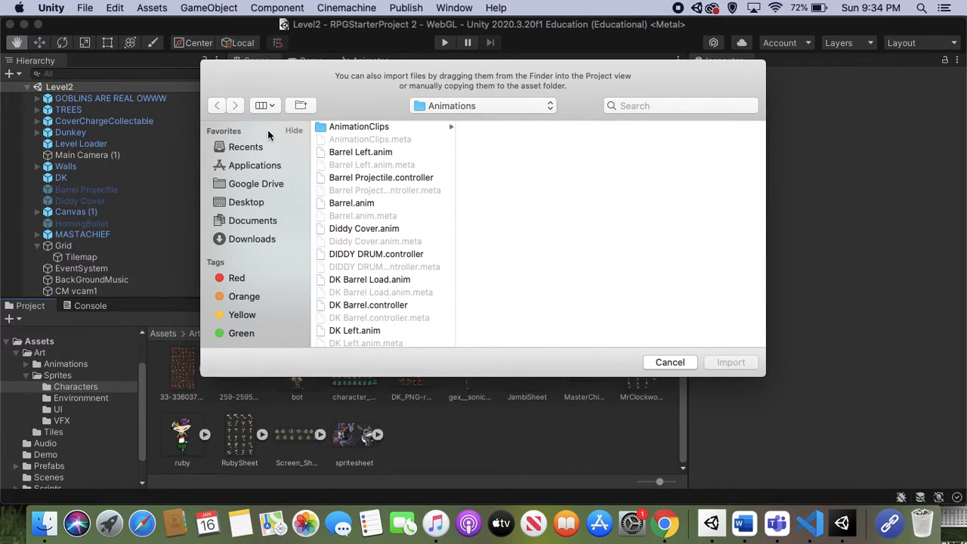
{"action": "left_click", "coordinate": [270, 145]}
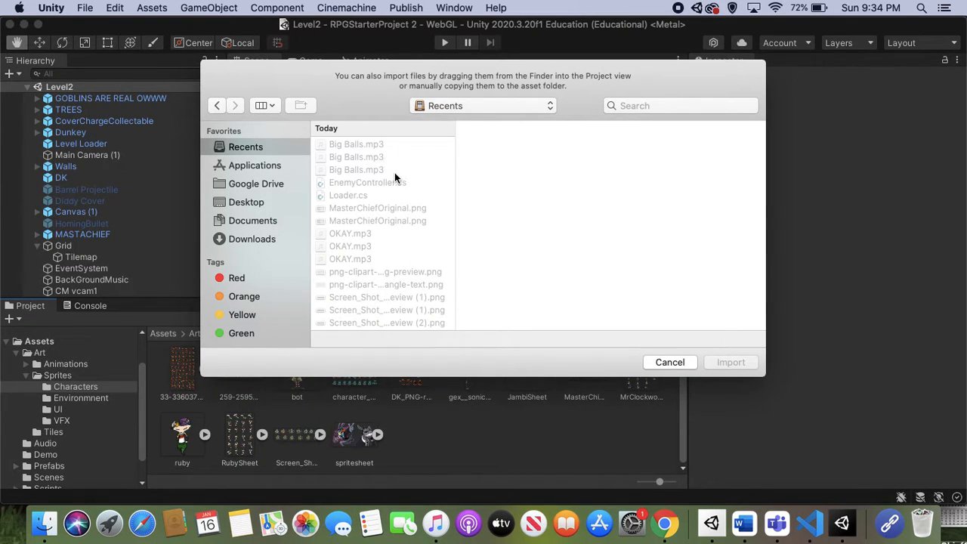
{"action": "scroll", "coordinate": [395, 172], "scroll_direction": "down", "scroll_amount": 5}
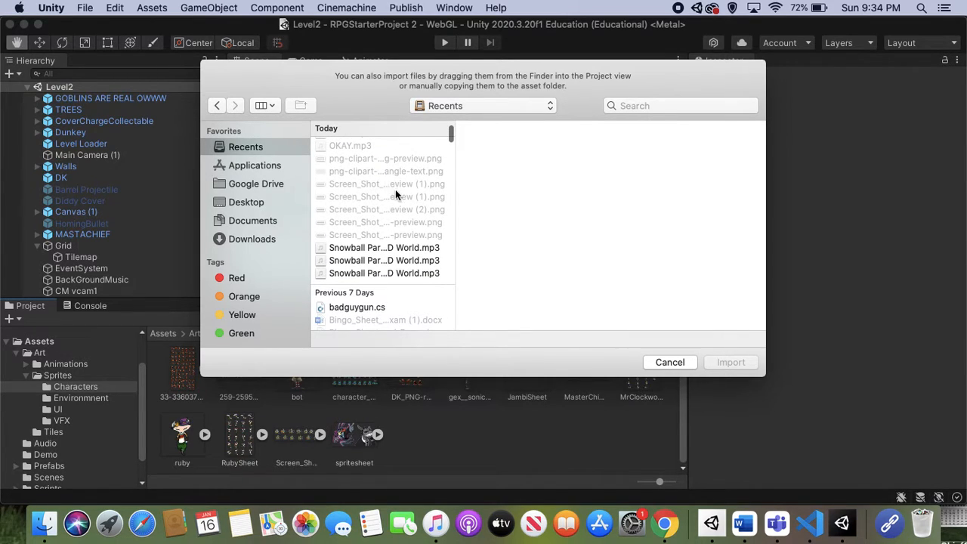
{"action": "left_click", "coordinate": [395, 189]}
{"action": "left_click", "coordinate": [414, 194]}
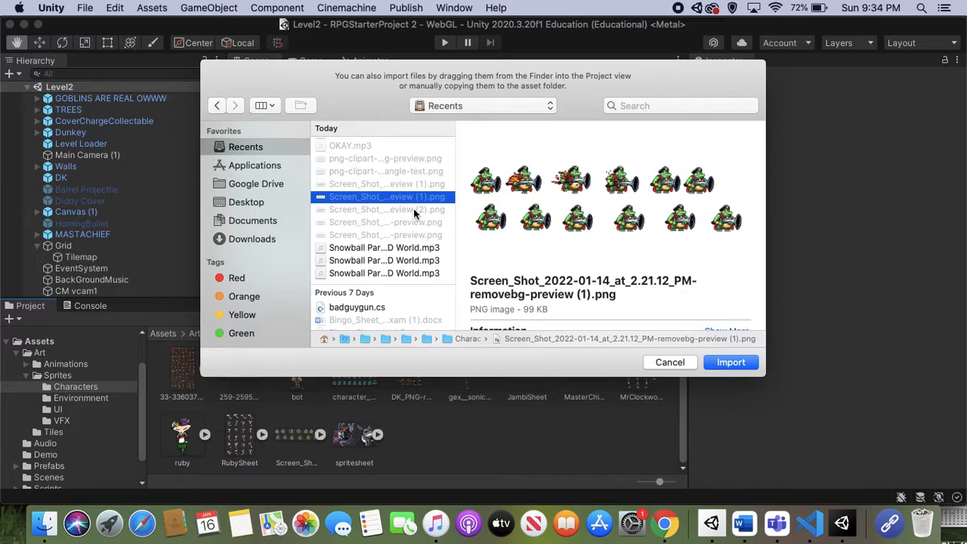
{"action": "left_click", "coordinate": [415, 209]}
{"action": "left_click", "coordinate": [419, 222]}
{"action": "left_click", "coordinate": [420, 235]}
{"action": "scroll", "coordinate": [419, 235], "scroll_direction": "up", "scroll_amount": 2}
{"action": "left_click", "coordinate": [380, 183]}
{"action": "scroll", "coordinate": [382, 184], "scroll_direction": "up", "scroll_amount": 1}
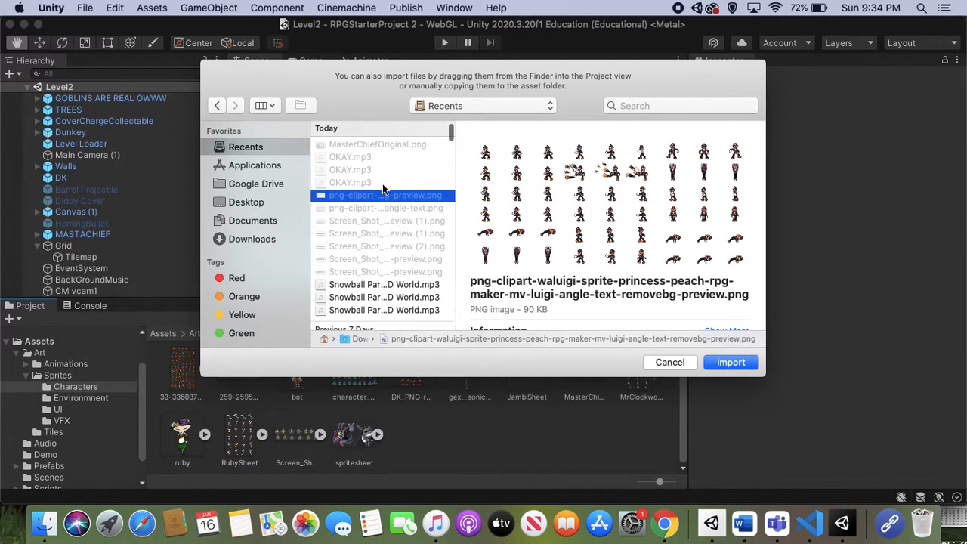
{"action": "left_click", "coordinate": [738, 363]}
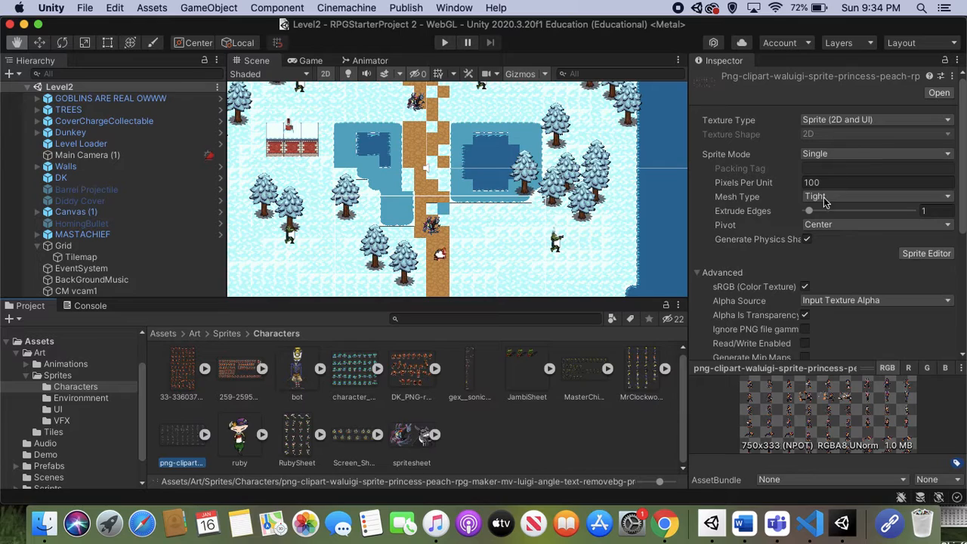
Set the imported Waluigi sheet's Sprite Mode to Multiple and open it in the Sprite Editor, applying the import settings.
{"action": "left_click", "coordinate": [861, 154]}
{"action": "left_click", "coordinate": [830, 166]}
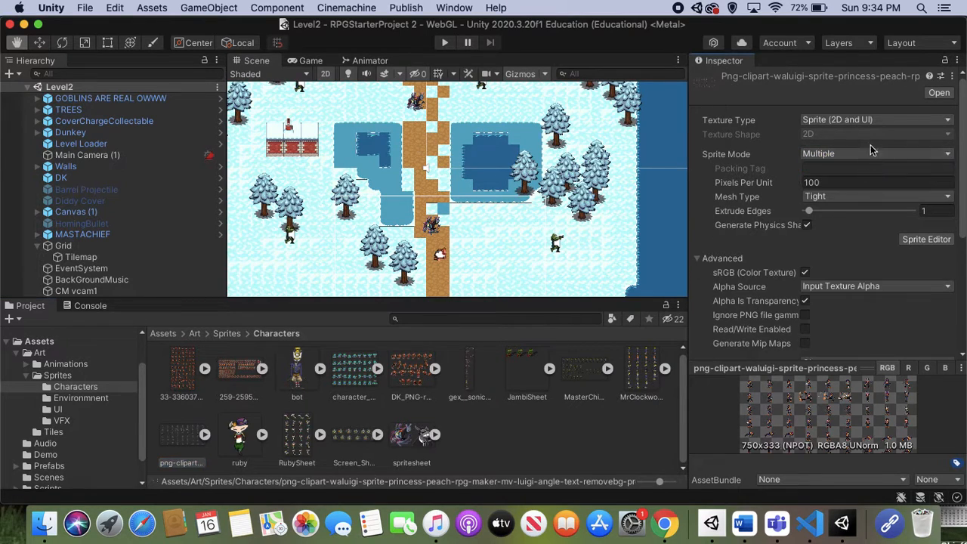
{"action": "scroll", "coordinate": [865, 219], "scroll_direction": "down", "scroll_amount": 2}
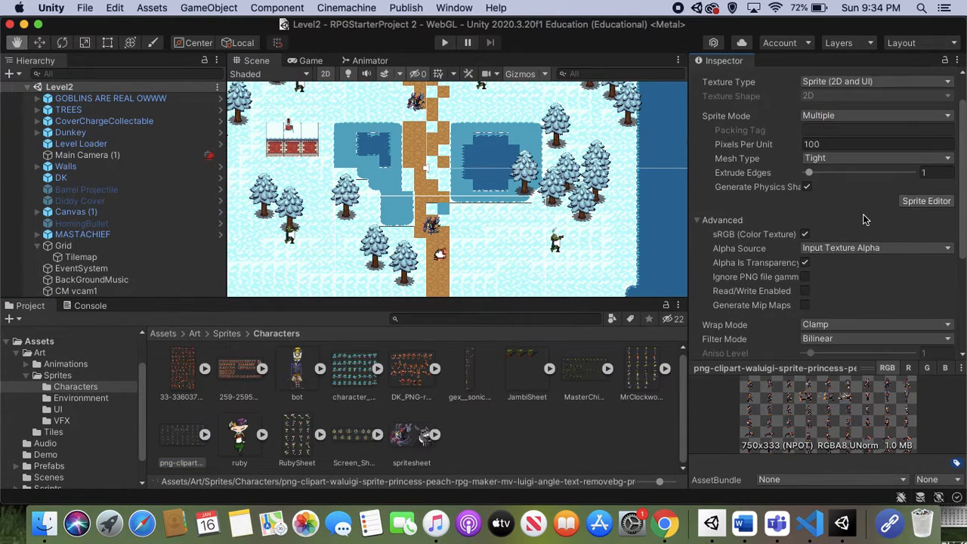
{"action": "scroll", "coordinate": [931, 203], "scroll_direction": "down", "scroll_amount": 3}
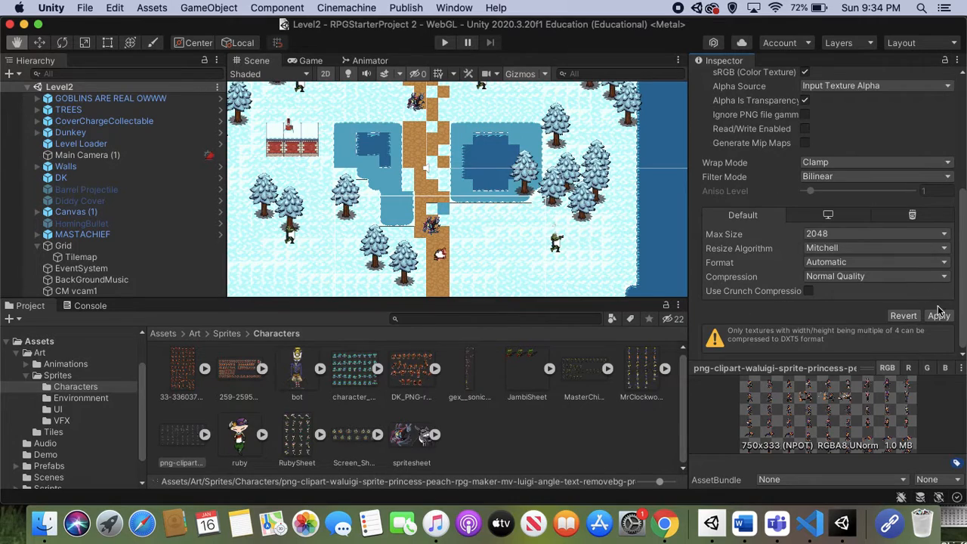
{"action": "scroll", "coordinate": [919, 214], "scroll_direction": "up", "scroll_amount": 3}
{"action": "scroll", "coordinate": [918, 214], "scroll_direction": "up", "scroll_amount": 1}
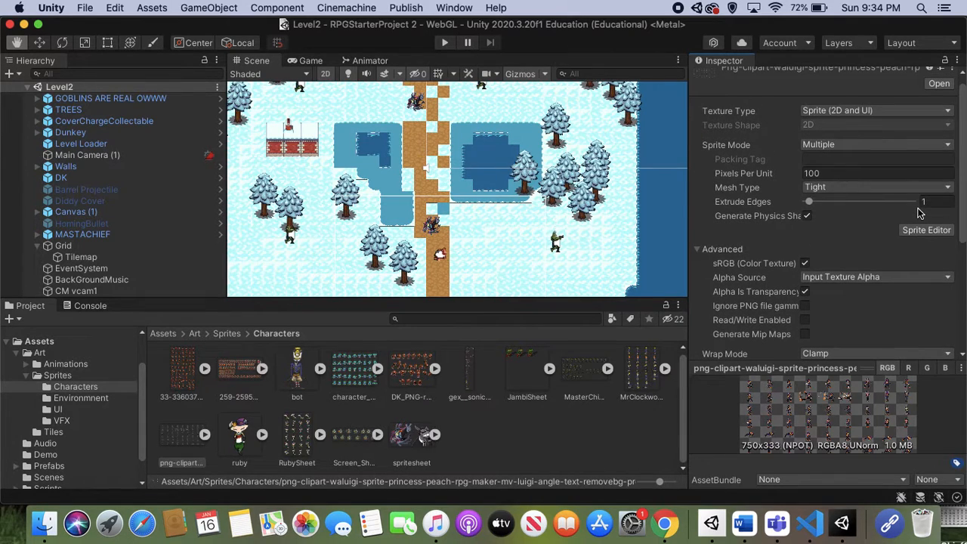
{"action": "left_click", "coordinate": [914, 232]}
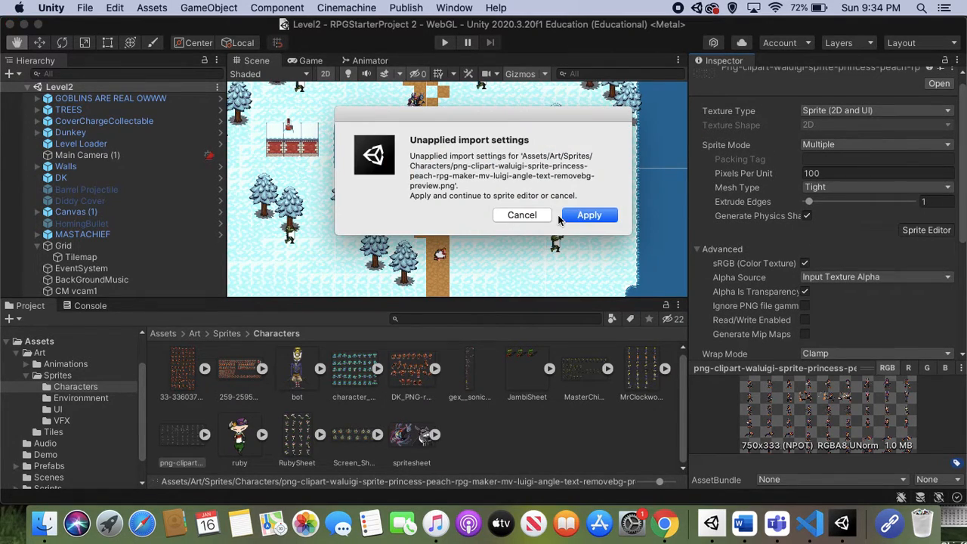
{"action": "left_click", "coordinate": [583, 215]}
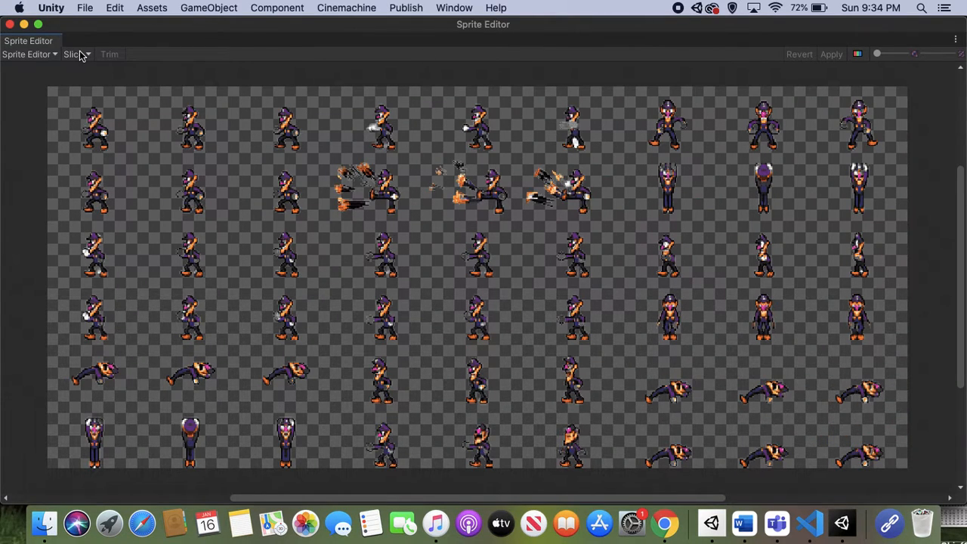
Slice the Waluigi sheet with type Automatic, pivot Center and method Delete Existing, apply the slices and close the Sprite Editor.
{"action": "left_click", "coordinate": [78, 54]}
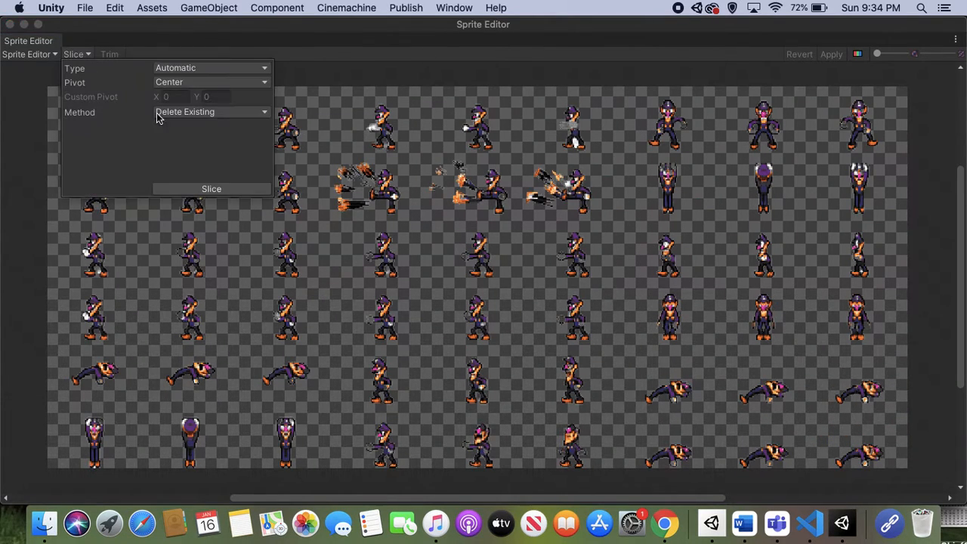
{"action": "left_click", "coordinate": [240, 190]}
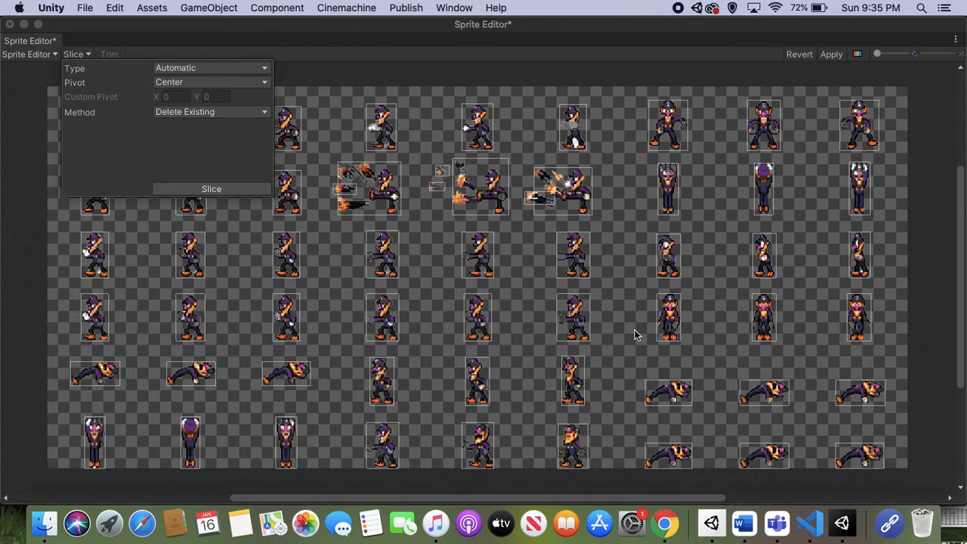
{"action": "left_click", "coordinate": [245, 191]}
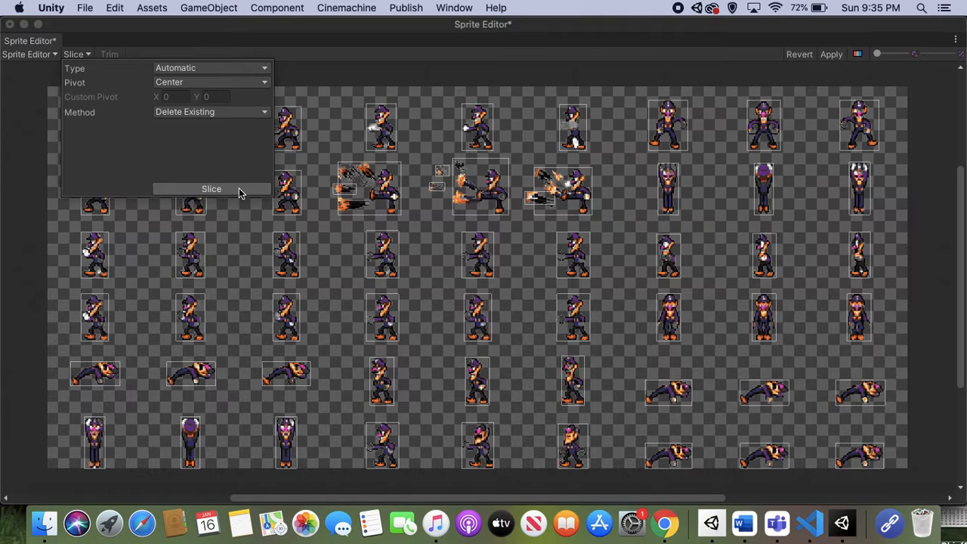
{"action": "left_click", "coordinate": [239, 192]}
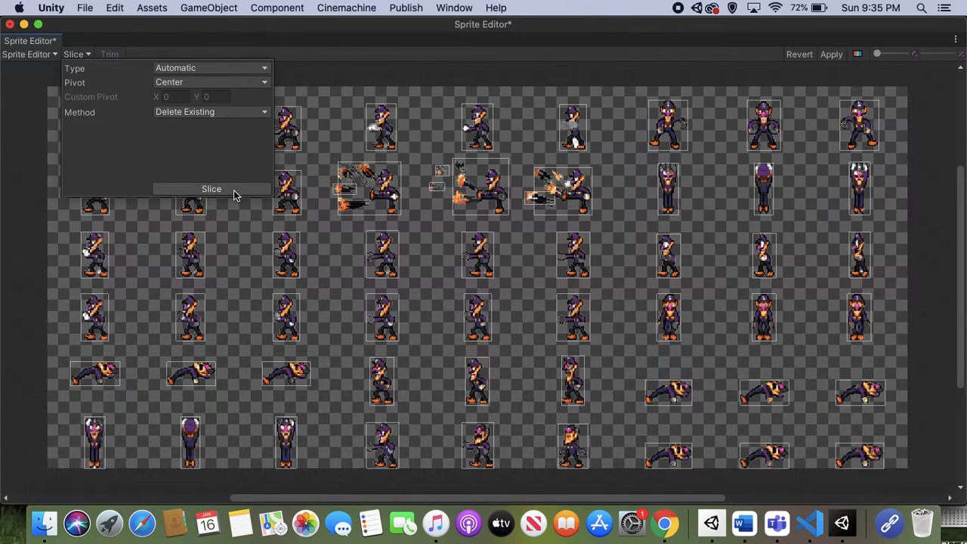
{"action": "left_click", "coordinate": [233, 194]}
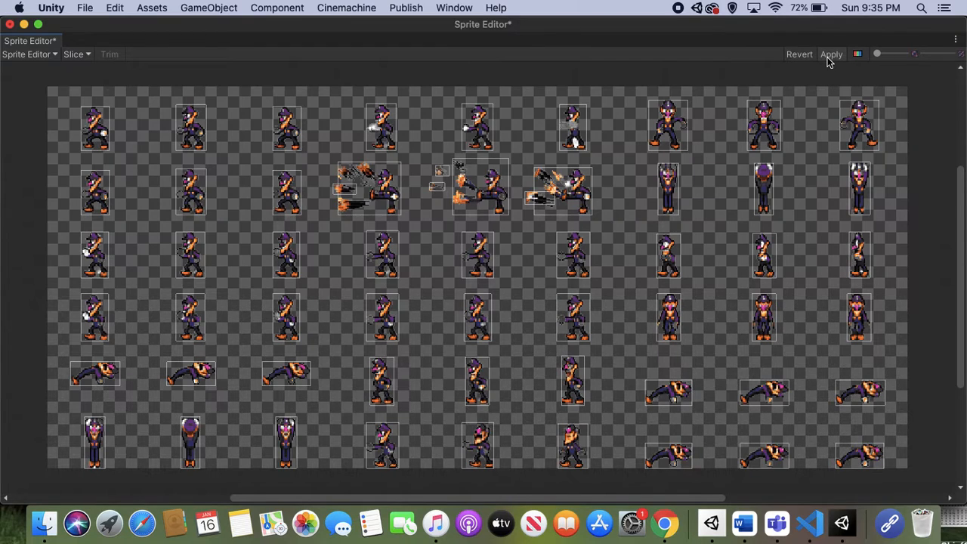
{"action": "left_click", "coordinate": [829, 58]}
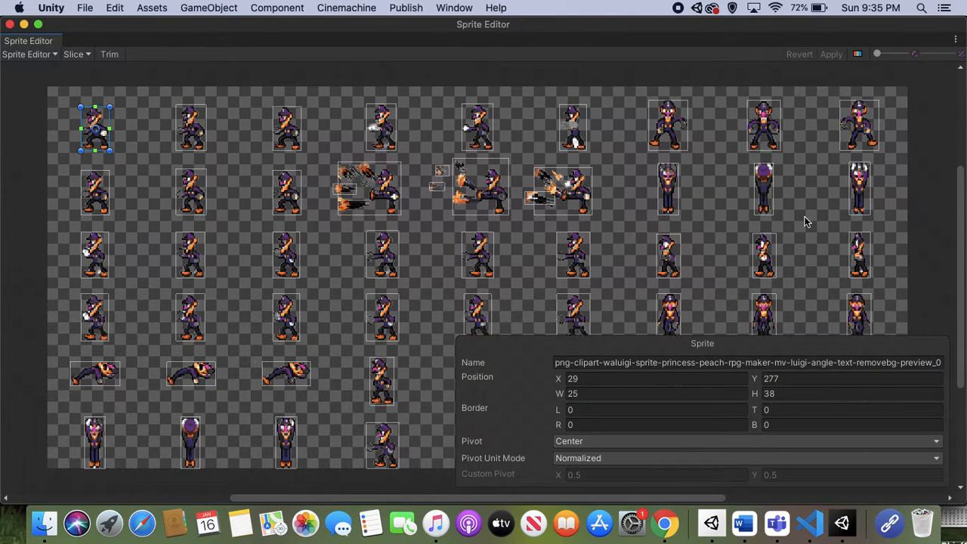
{"action": "left_click", "coordinate": [10, 24]}
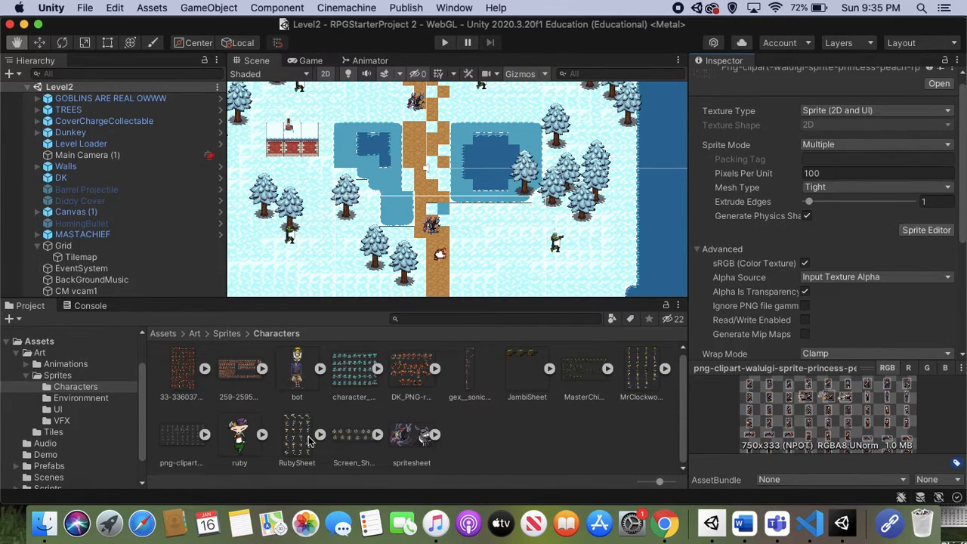
Expand the sliced Waluigi sheet in the Characters folder, look through its individual sprites and collapse it again.
{"action": "left_click", "coordinate": [204, 435]}
{"action": "scroll", "coordinate": [202, 435], "scroll_direction": "down", "scroll_amount": 5}
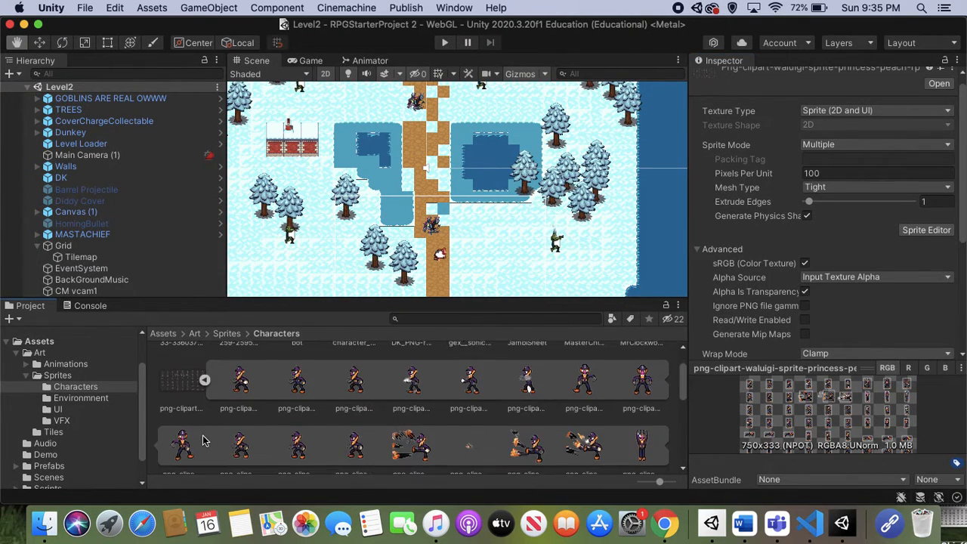
{"action": "scroll", "coordinate": [202, 435], "scroll_direction": "down", "scroll_amount": 5}
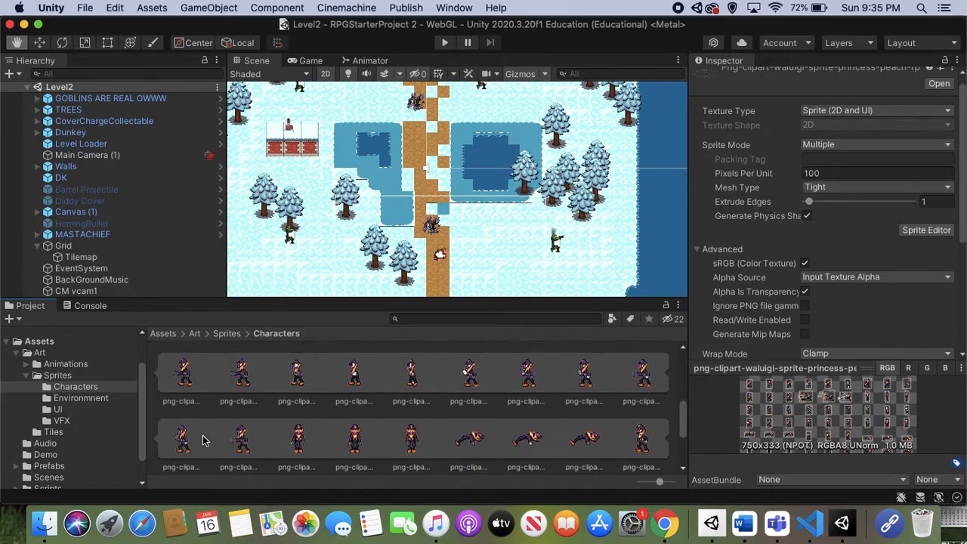
{"action": "scroll", "coordinate": [202, 435], "scroll_direction": "down", "scroll_amount": 5}
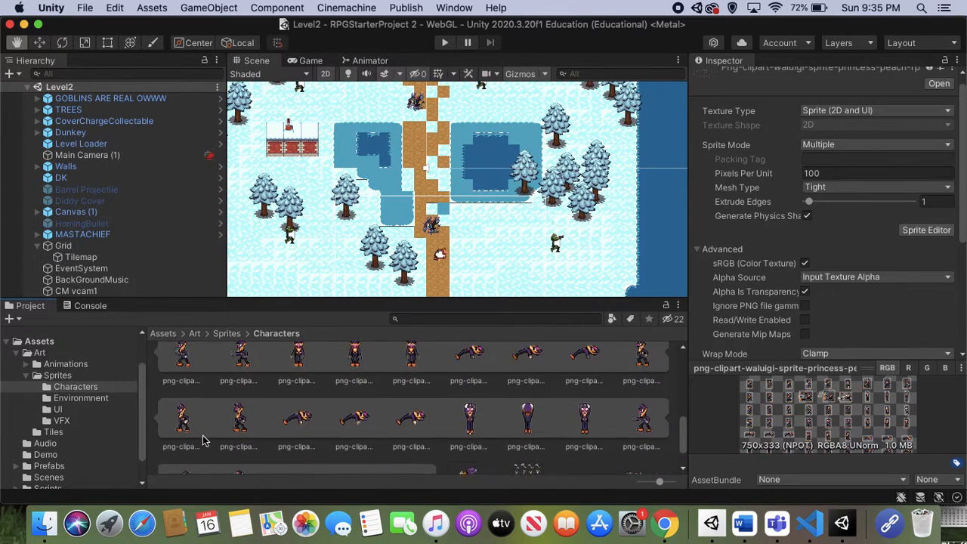
{"action": "scroll", "coordinate": [203, 440], "scroll_direction": "up", "scroll_amount": 10}
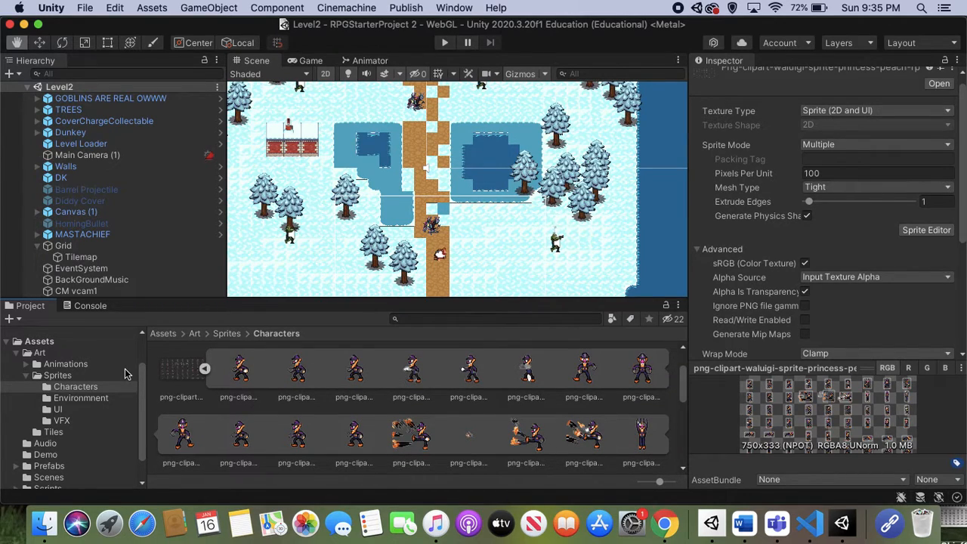
{"action": "left_click", "coordinate": [204, 368]}
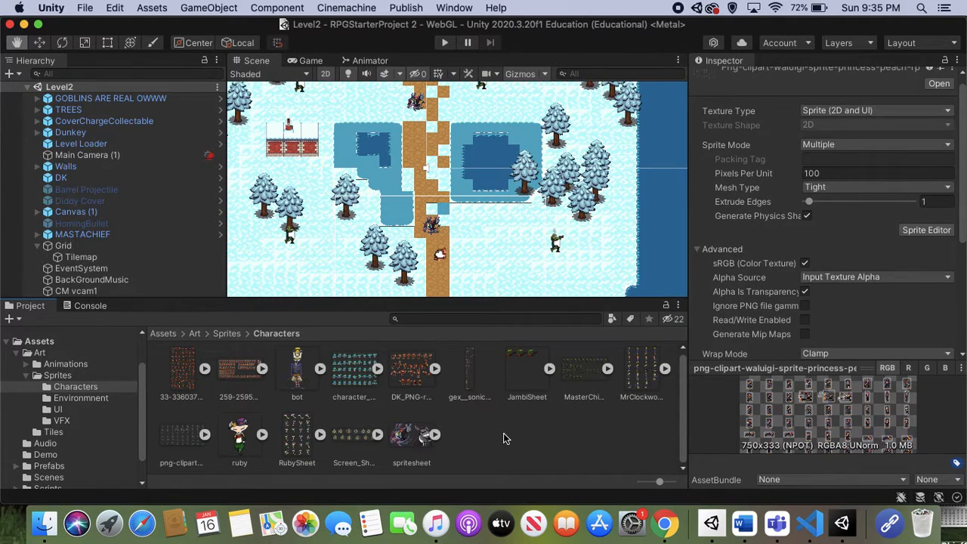
Create an Animator Controller named Waluigi_Talking in the Art > Animations folder.
{"action": "left_click", "coordinate": [83, 365]}
{"action": "scroll", "coordinate": [402, 429], "scroll_direction": "down", "scroll_amount": 4}
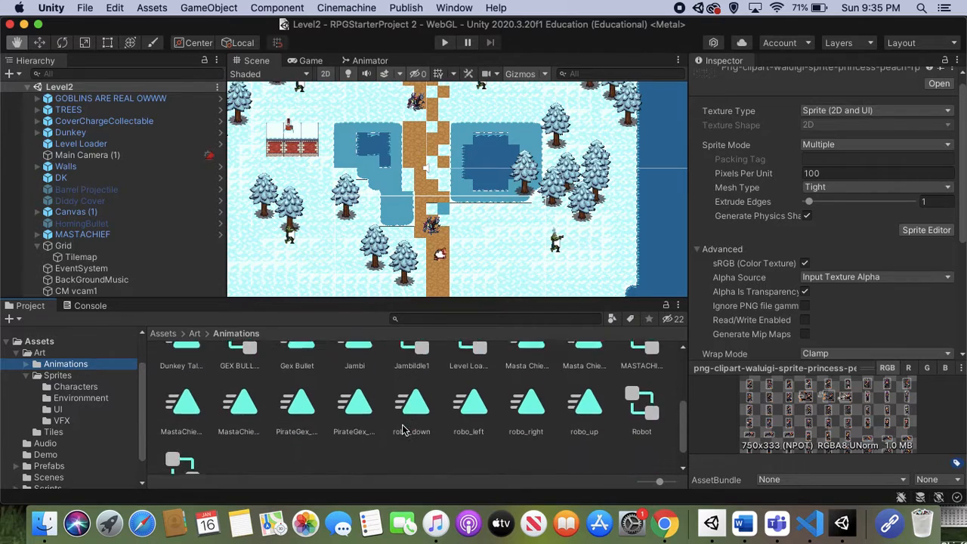
{"action": "right_click", "coordinate": [403, 427]}
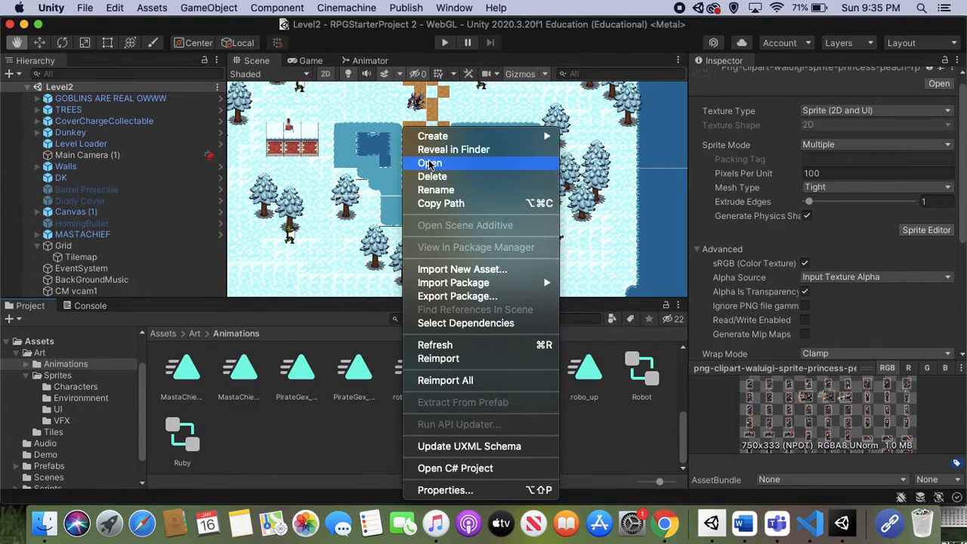
{"action": "mouse_move", "coordinate": [438, 138]}
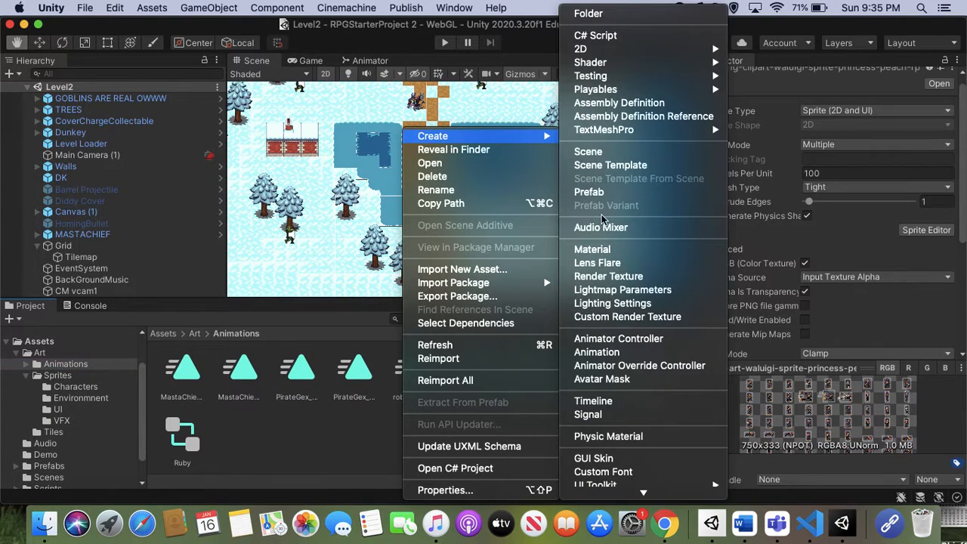
{"action": "left_click", "coordinate": [636, 339]}
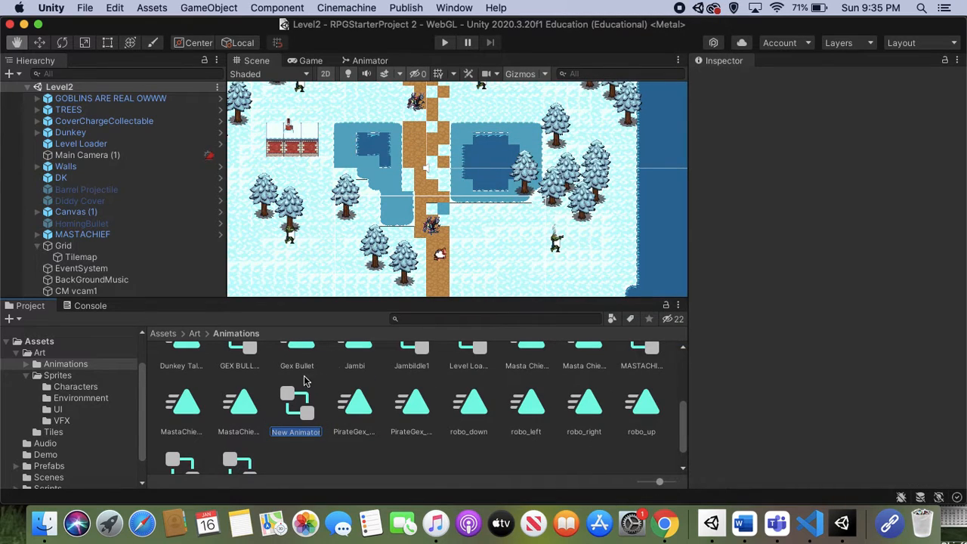
{"action": "type", "text": "Waluigi"}
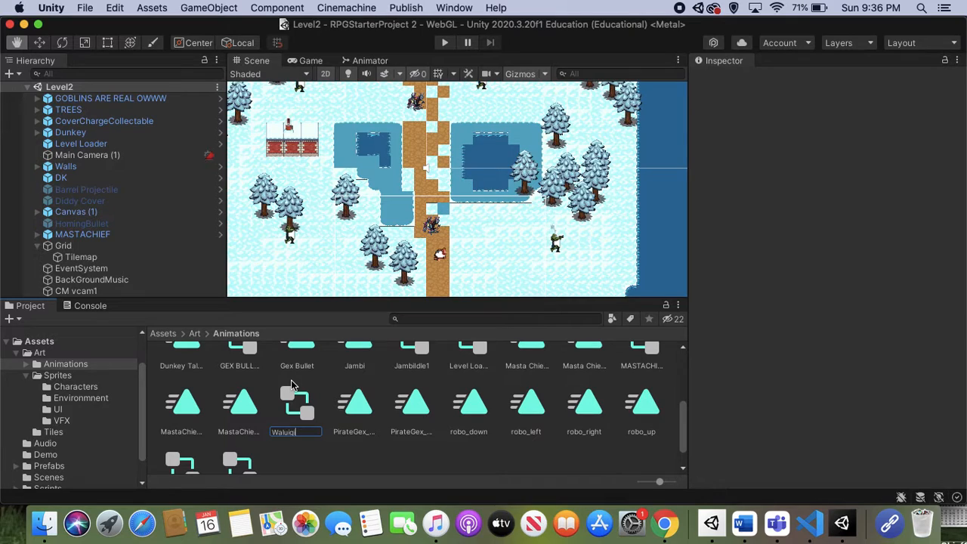
{"action": "type", "text": "_Talking"}
{"action": "key", "text": "Return"}
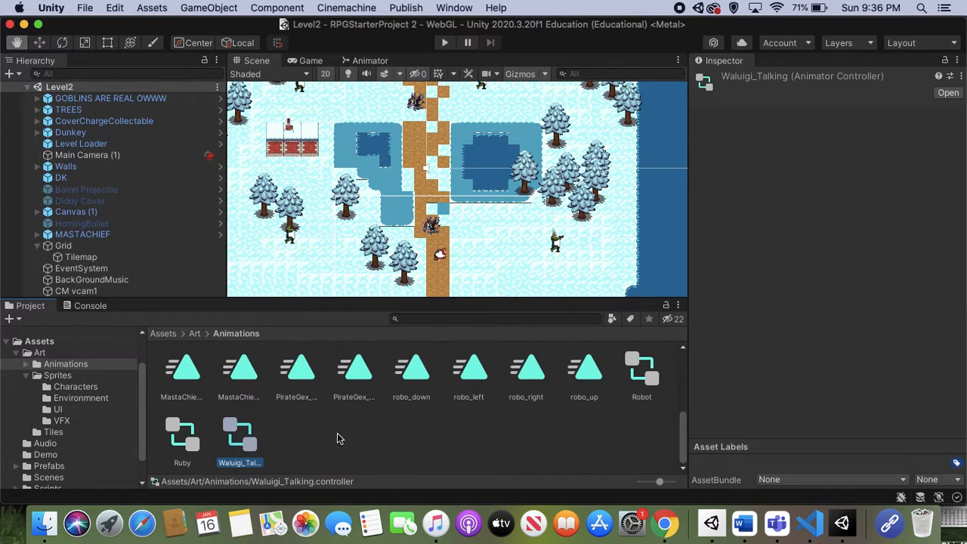
{"action": "left_click", "coordinate": [369, 454]}
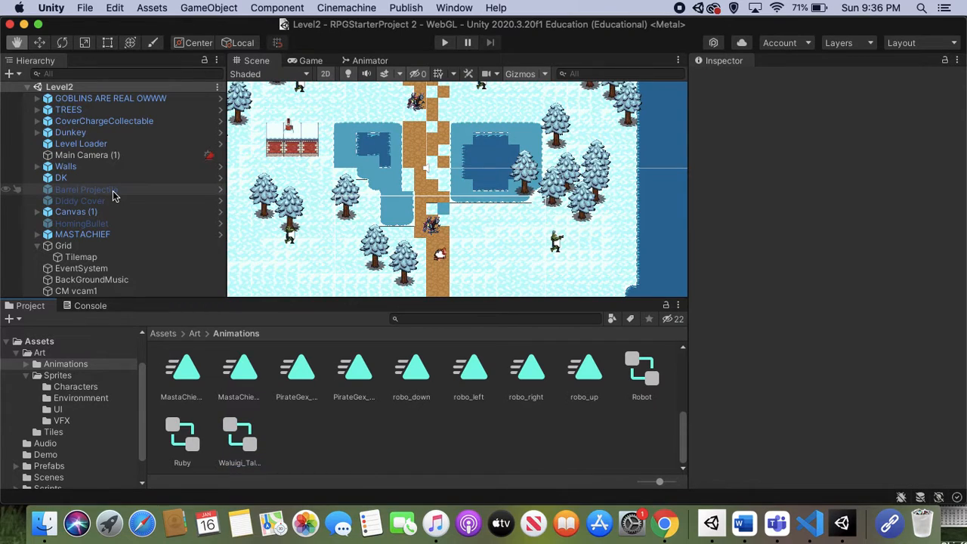
Add an instance of the Jambi prefab from the Prefabs folder to the Level2 scene hierarchy.
{"action": "scroll", "coordinate": [55, 425], "scroll_direction": "down", "scroll_amount": 2}
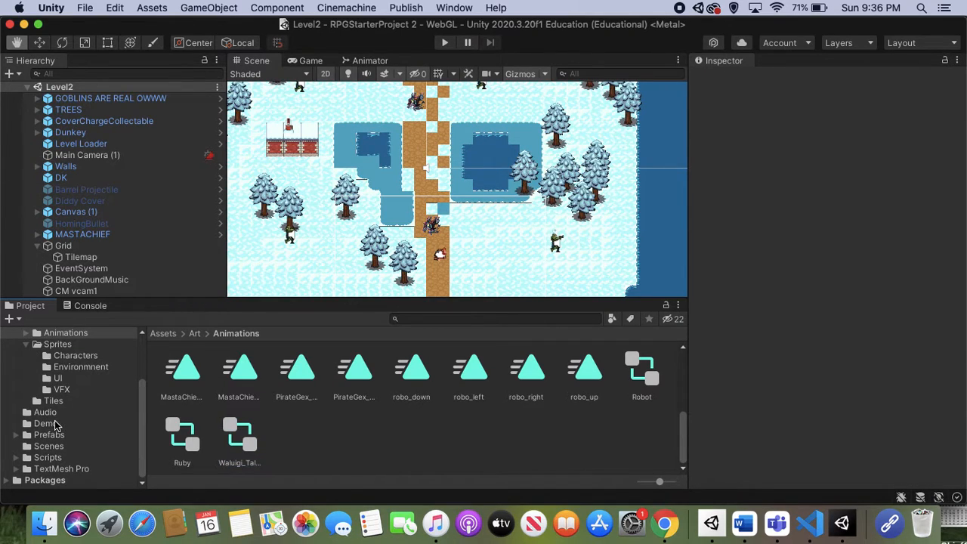
{"action": "left_click", "coordinate": [78, 436]}
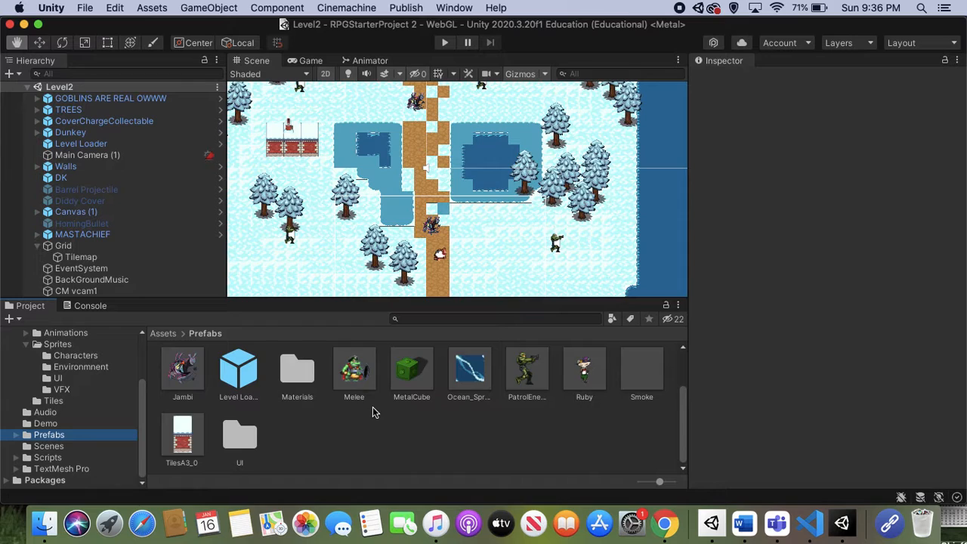
{"action": "scroll", "coordinate": [373, 412], "scroll_direction": "up", "scroll_amount": 3}
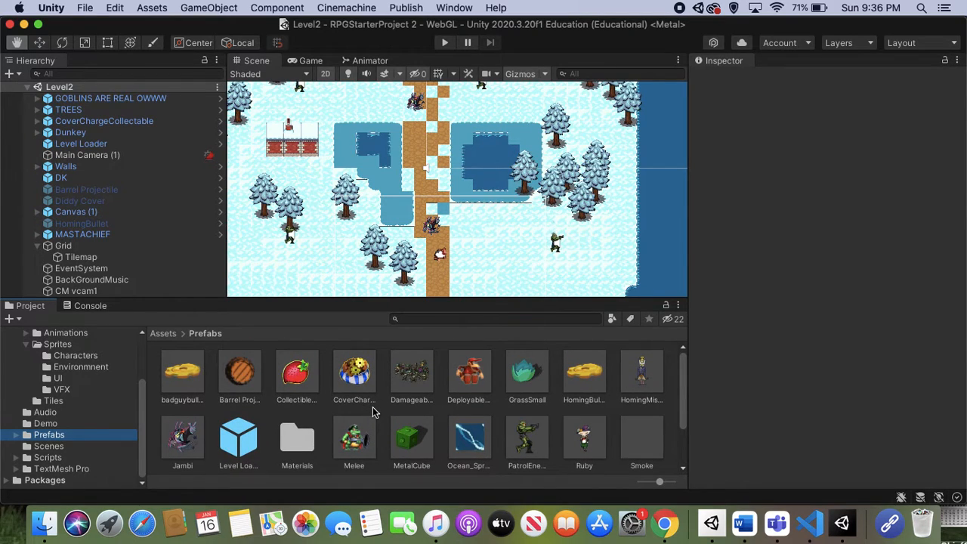
{"action": "scroll", "coordinate": [372, 411], "scroll_direction": "down", "scroll_amount": 1}
{"action": "left_click", "coordinate": [183, 424]}
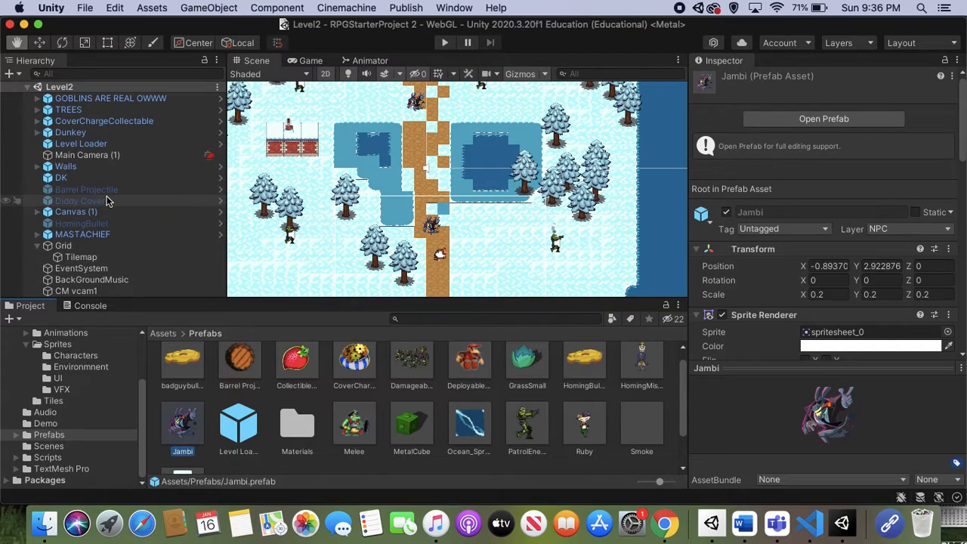
{"action": "left_click", "coordinate": [27, 87]}
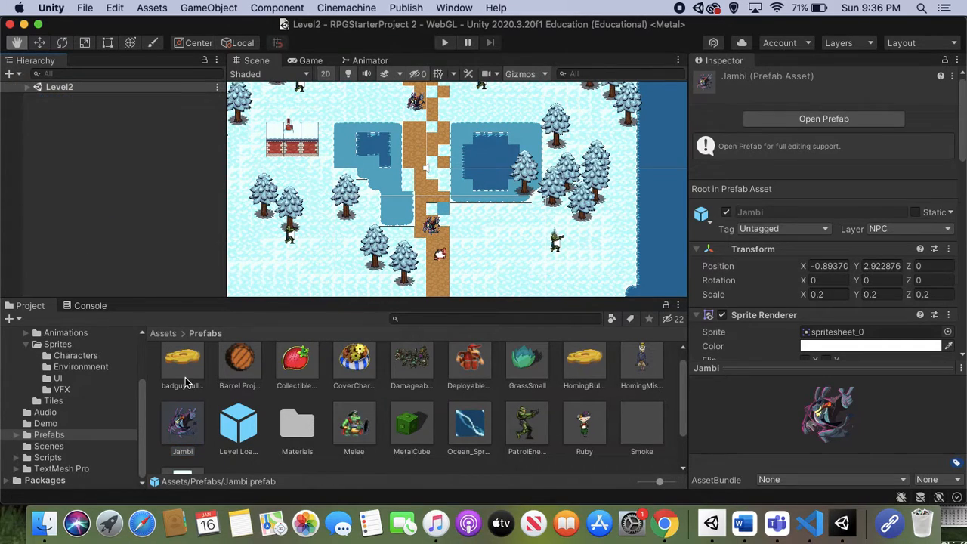
{"action": "left_click_drag", "start_coordinate": [187, 425], "coordinate": [136, 238]}
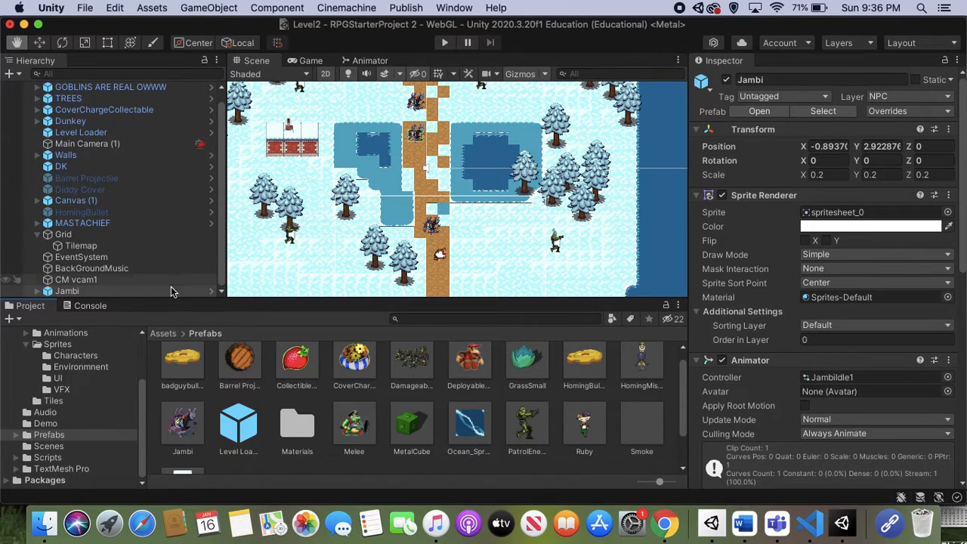
Rename the new Jambi instance in the scene as WALUIGI.
{"action": "left_click", "coordinate": [780, 82]}
{"action": "key", "text": "BackSpace"}
{"action": "type", "text": "WALUIGI"}
{"action": "key", "text": "Return"}
Assign the Waluigi_Talking controller to the WALUIGI object's Animator component.
{"action": "scroll", "coordinate": [823, 254], "scroll_direction": "down", "scroll_amount": 5}
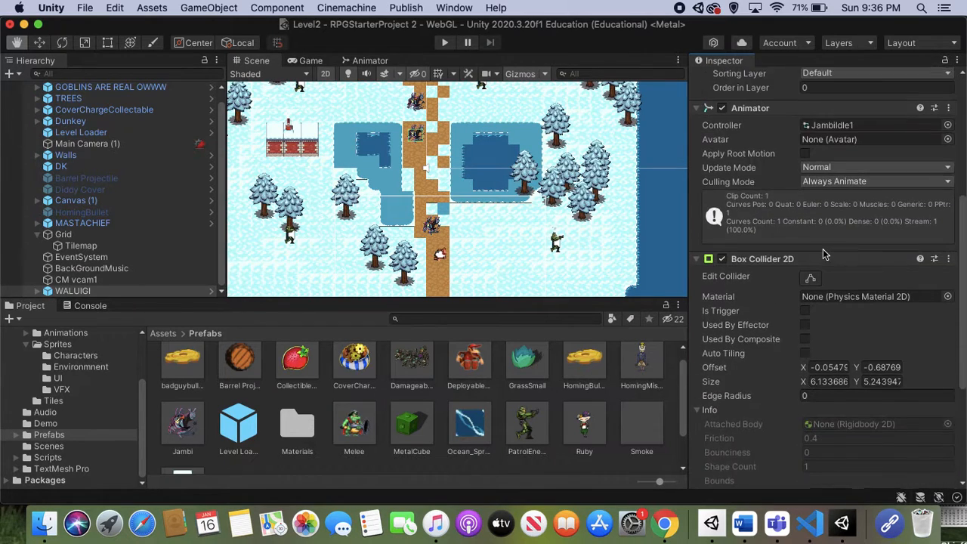
{"action": "scroll", "coordinate": [822, 249], "scroll_direction": "up", "scroll_amount": 2}
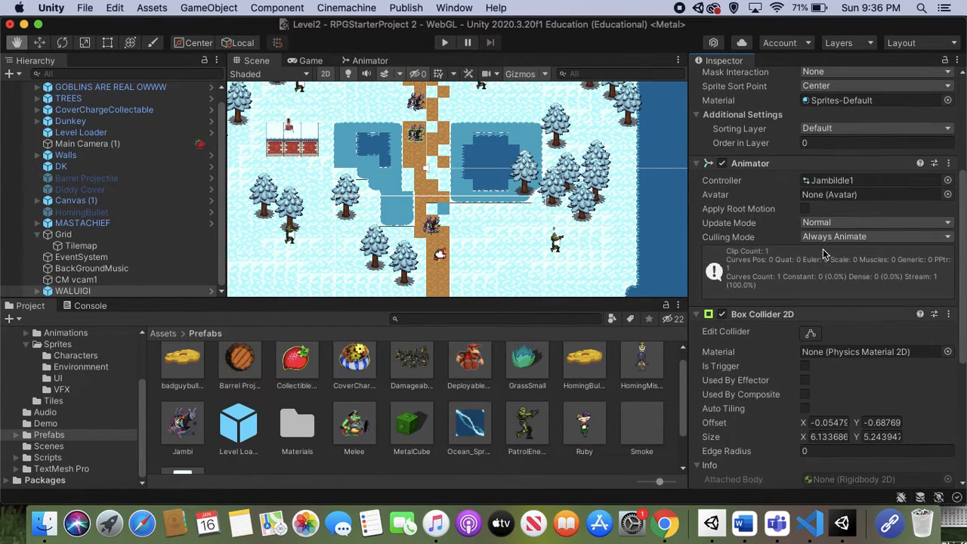
{"action": "left_click", "coordinate": [948, 183]}
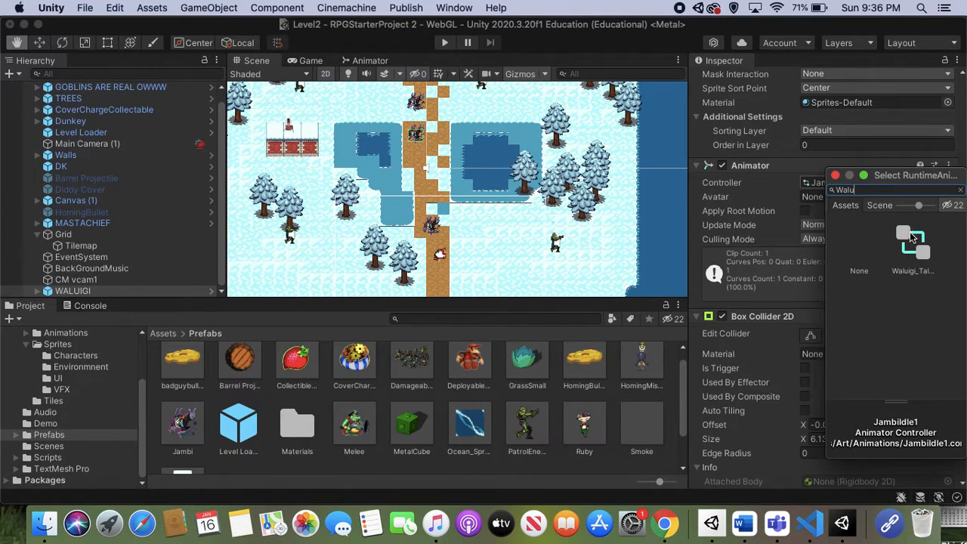
{"action": "left_click", "coordinate": [910, 238]}
{"action": "double_click", "coordinate": [909, 232]}
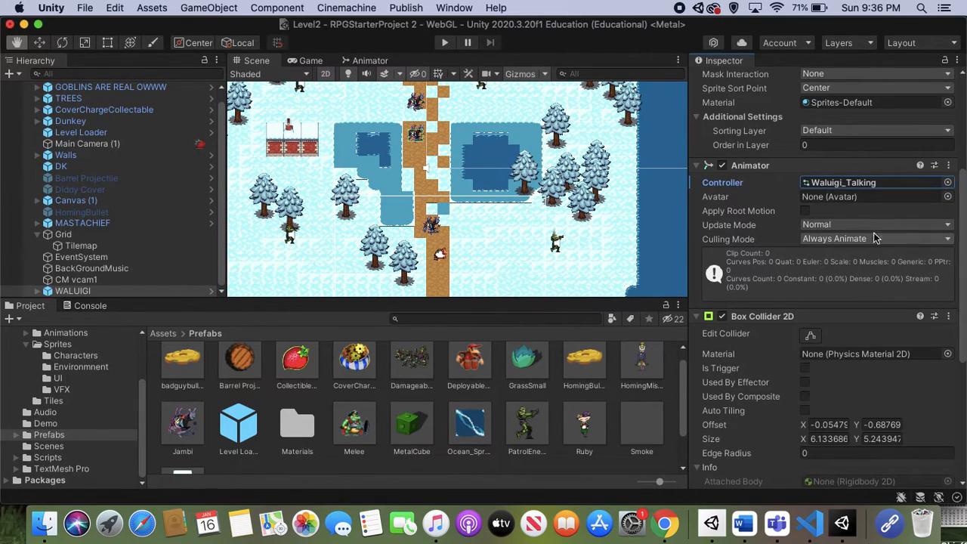
Save the WALUIGI scene object as a new original prefab in the Prefabs folder and select that prefab.
{"action": "scroll", "coordinate": [412, 410], "scroll_direction": "down", "scroll_amount": 2}
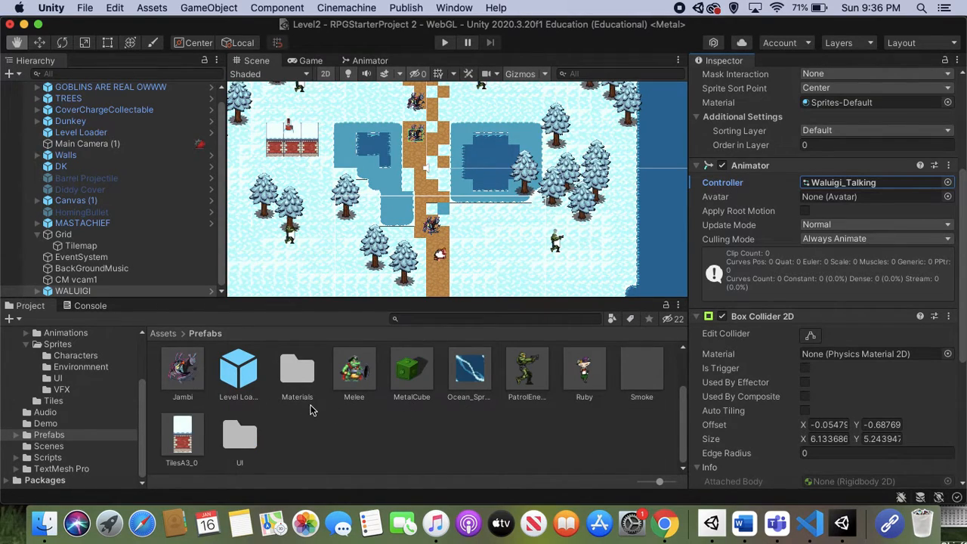
{"action": "scroll", "coordinate": [311, 410], "scroll_direction": "up", "scroll_amount": 2}
{"action": "scroll", "coordinate": [355, 412], "scroll_direction": "down", "scroll_amount": 1}
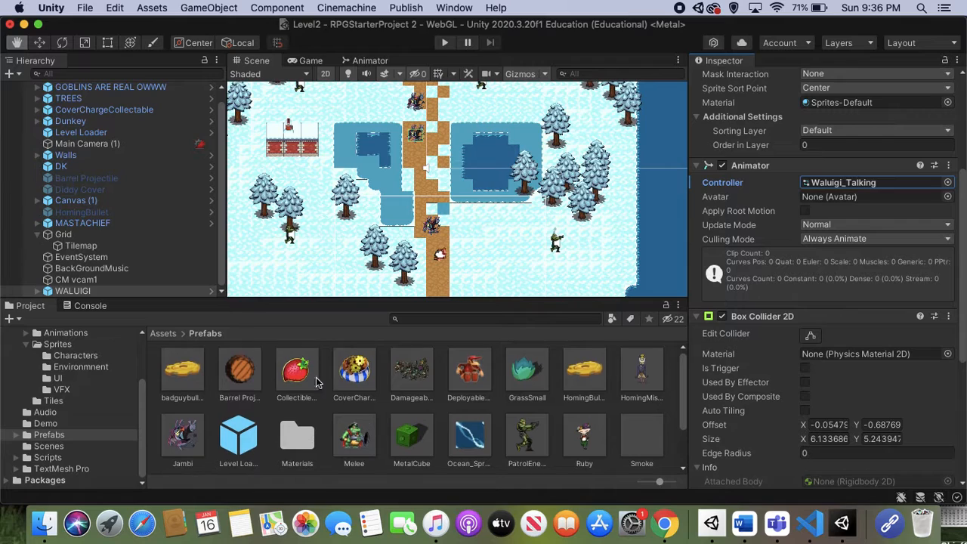
{"action": "left_click_drag", "start_coordinate": [152, 291], "coordinate": [89, 438]}
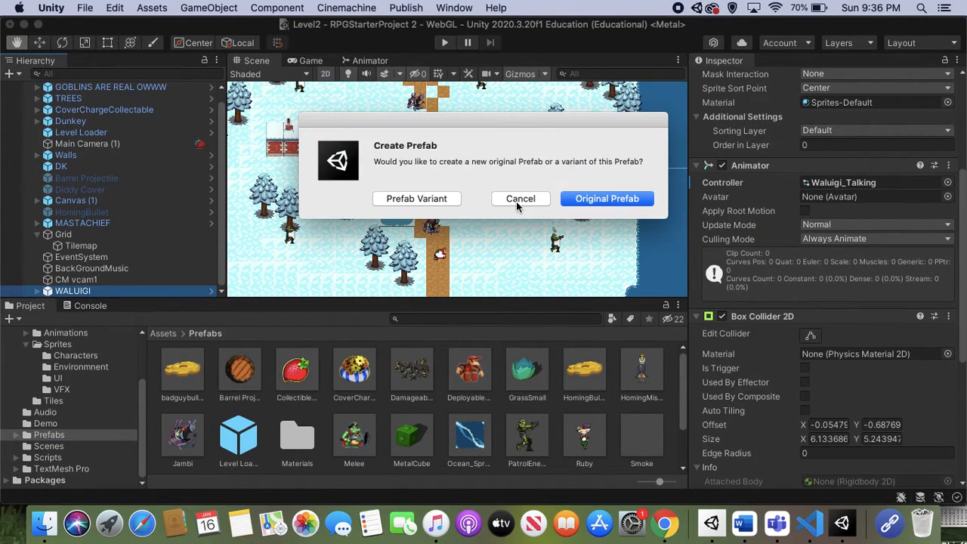
{"action": "left_click", "coordinate": [592, 199]}
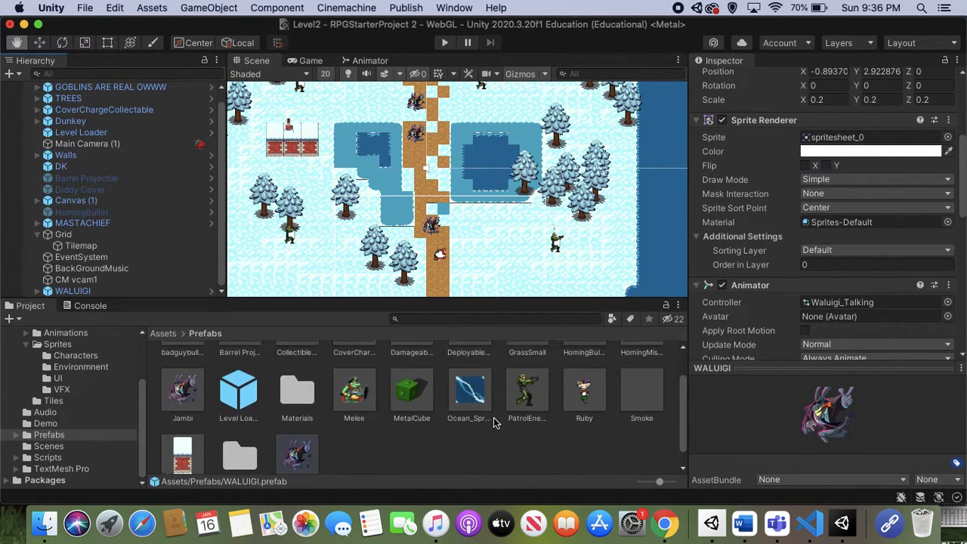
{"action": "left_click", "coordinate": [461, 443]}
{"action": "left_click", "coordinate": [311, 432]}
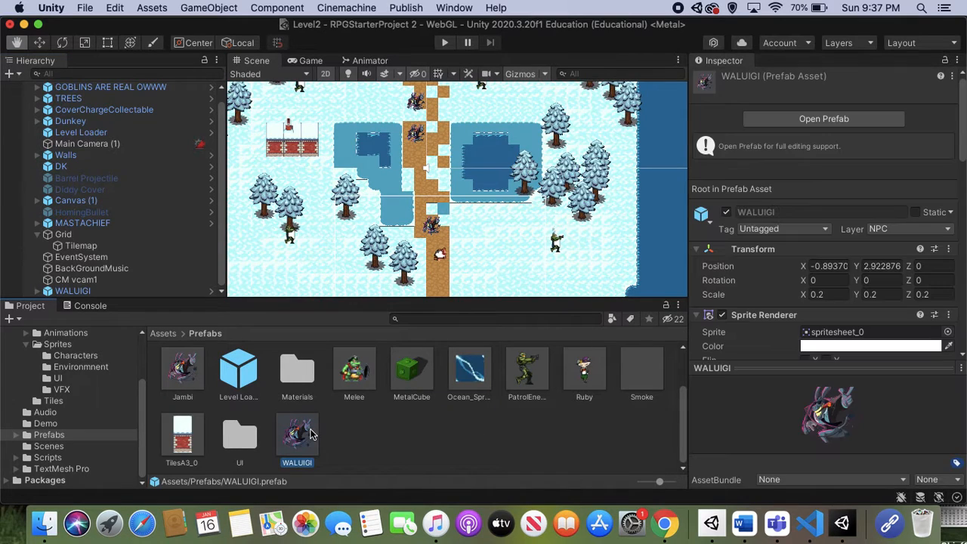
Create an animation clip named Waluigi_Idle for the WALUIGI scene object in the Animations folder, and narrow the Animation window to uncover the project assets.
{"action": "left_click", "coordinate": [136, 292]}
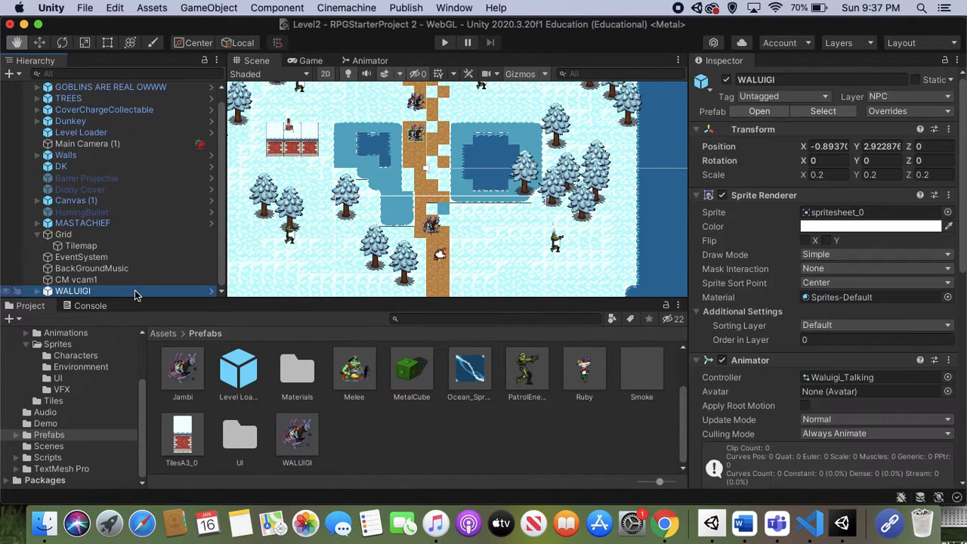
{"action": "left_click", "coordinate": [451, 7]}
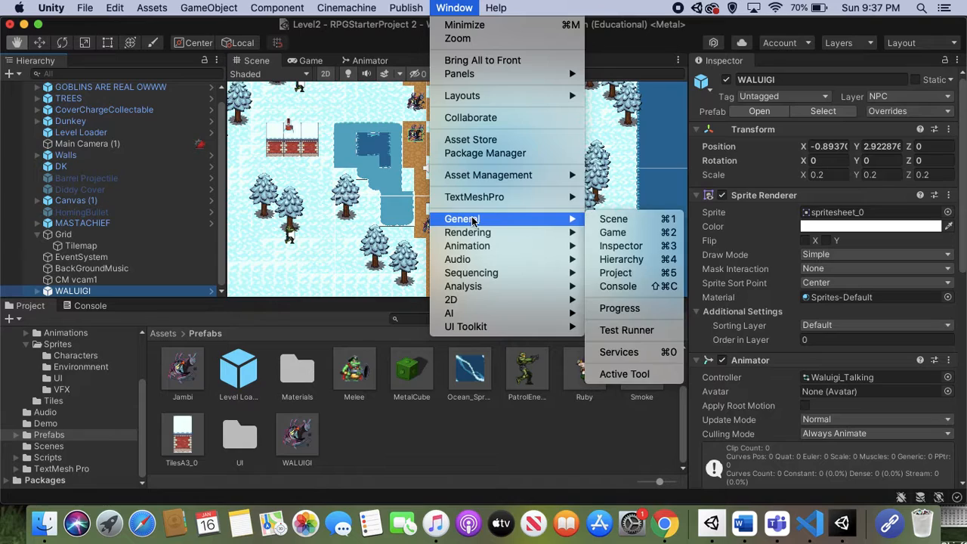
{"action": "mouse_move", "coordinate": [461, 245]}
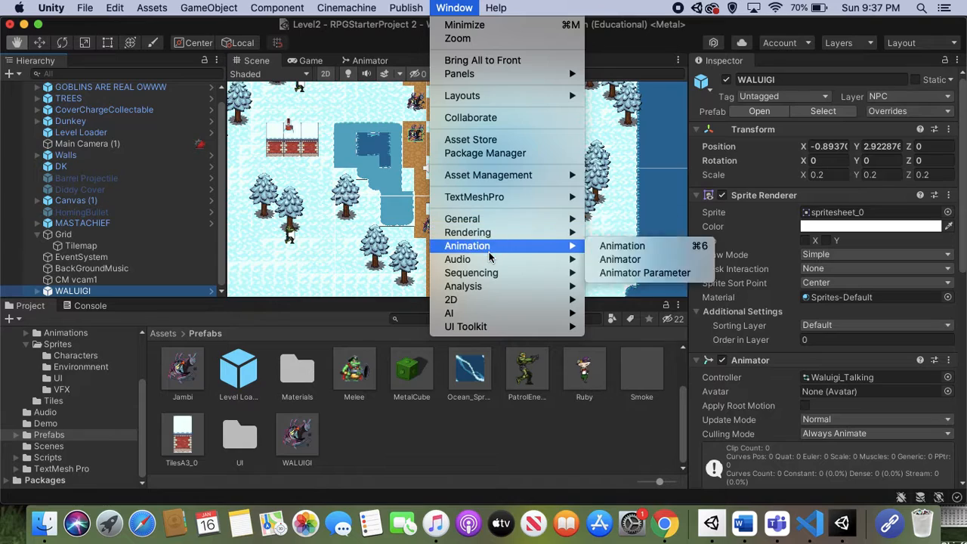
{"action": "left_click", "coordinate": [621, 246]}
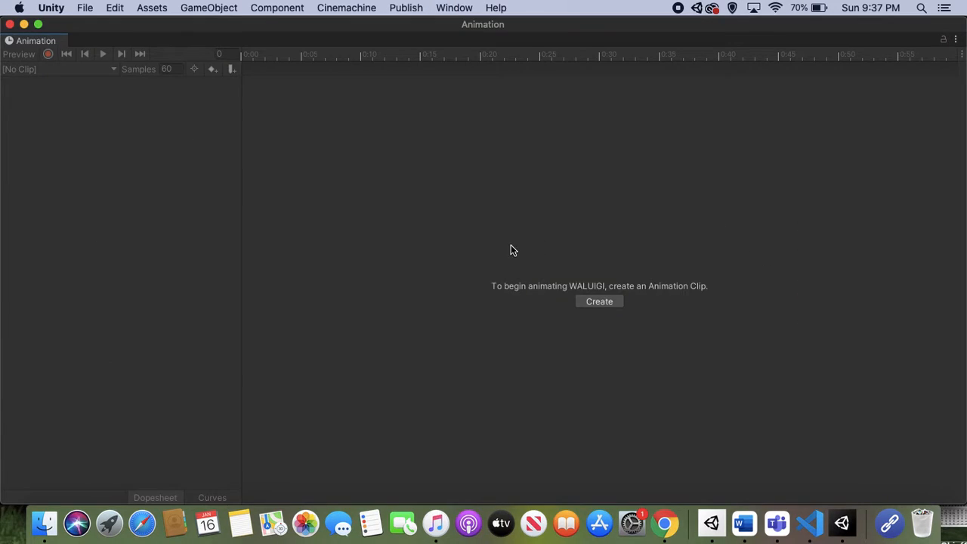
{"action": "left_click", "coordinate": [601, 303]}
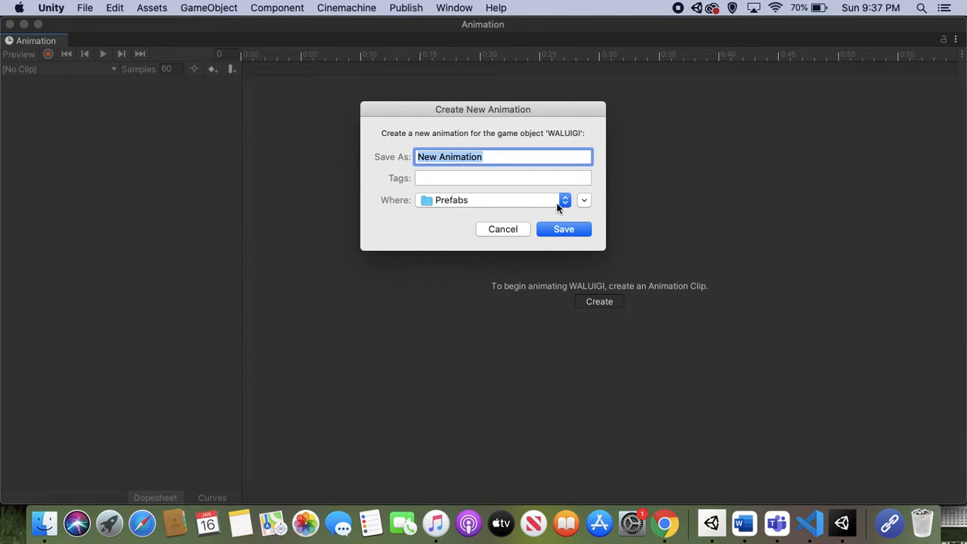
{"action": "left_click", "coordinate": [567, 199]}
{"action": "left_click", "coordinate": [518, 323]}
{"action": "key", "text": "BackSpace"}
{"action": "type", "text": "Waluigi_Idle"}
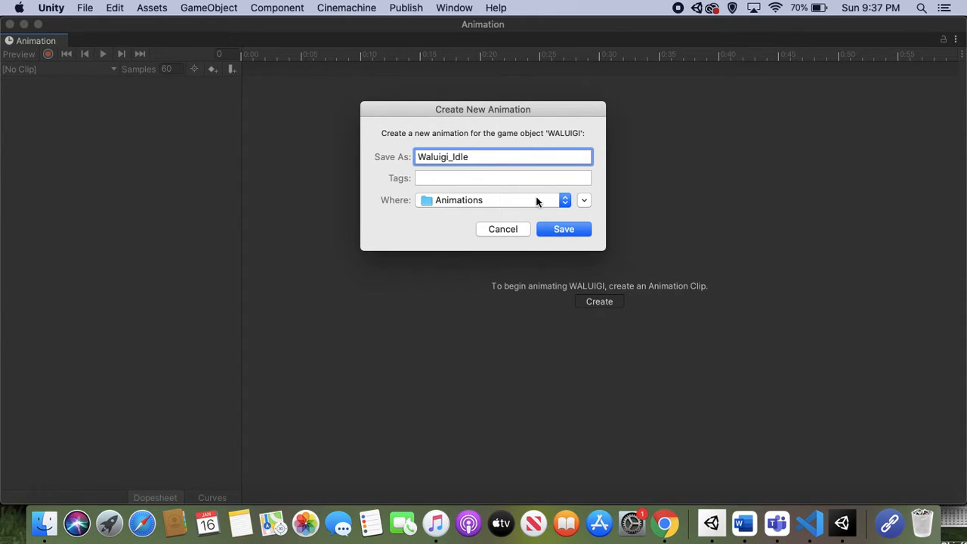
{"action": "left_click", "coordinate": [568, 230]}
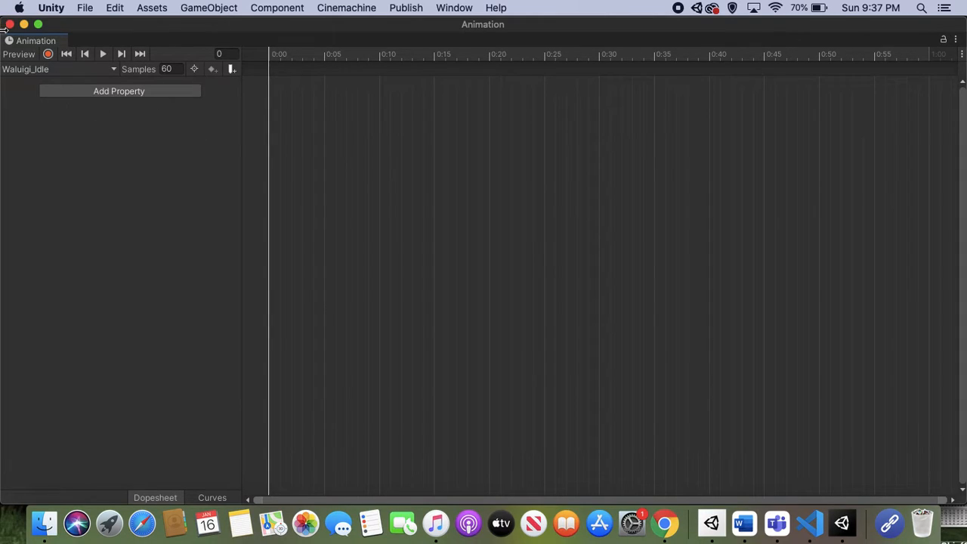
{"action": "left_click_drag", "start_coordinate": [3, 68], "coordinate": [528, 177]}
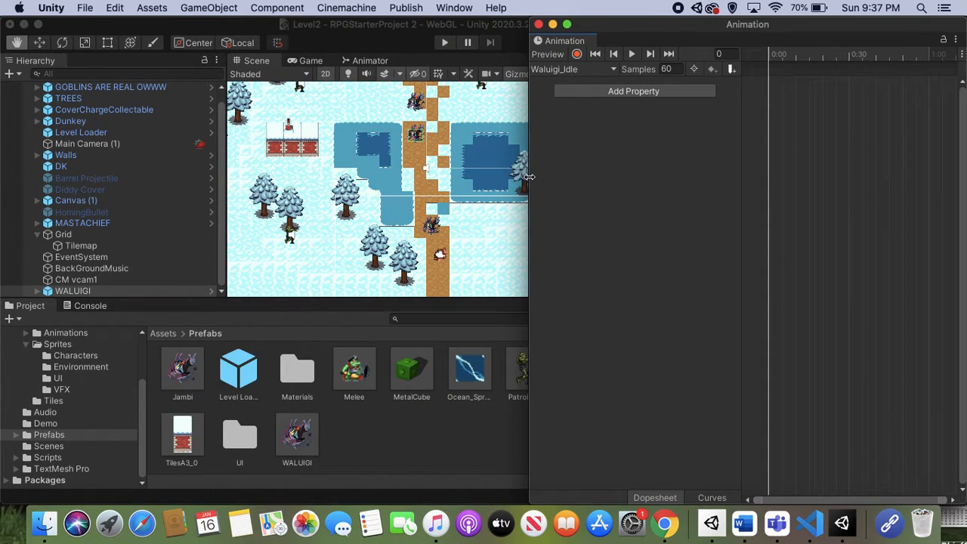
Expand the Waluigi sprite sheet in the Characters sprites folder and select the three adjacent raised-arms sprites near its end.
{"action": "scroll", "coordinate": [64, 393], "scroll_direction": "up", "scroll_amount": 2}
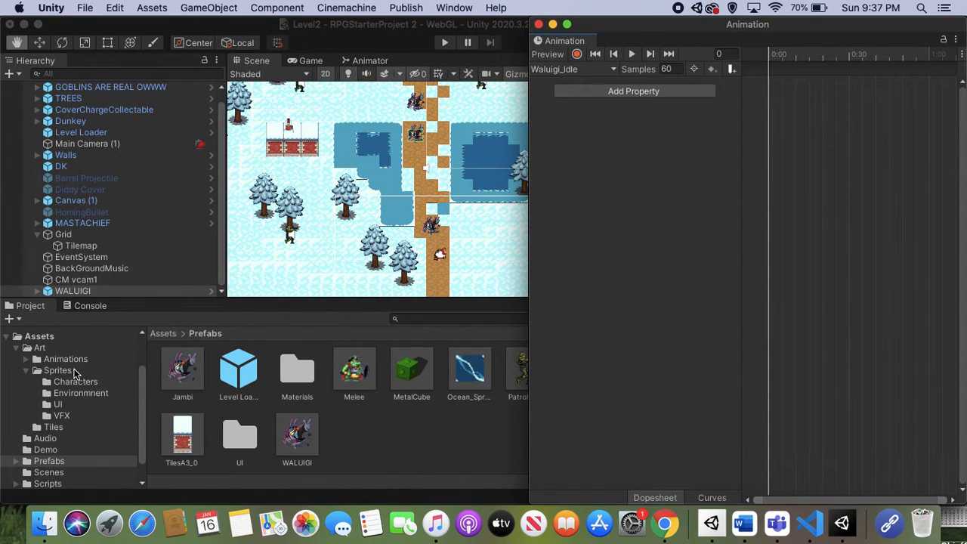
{"action": "left_click", "coordinate": [94, 384]}
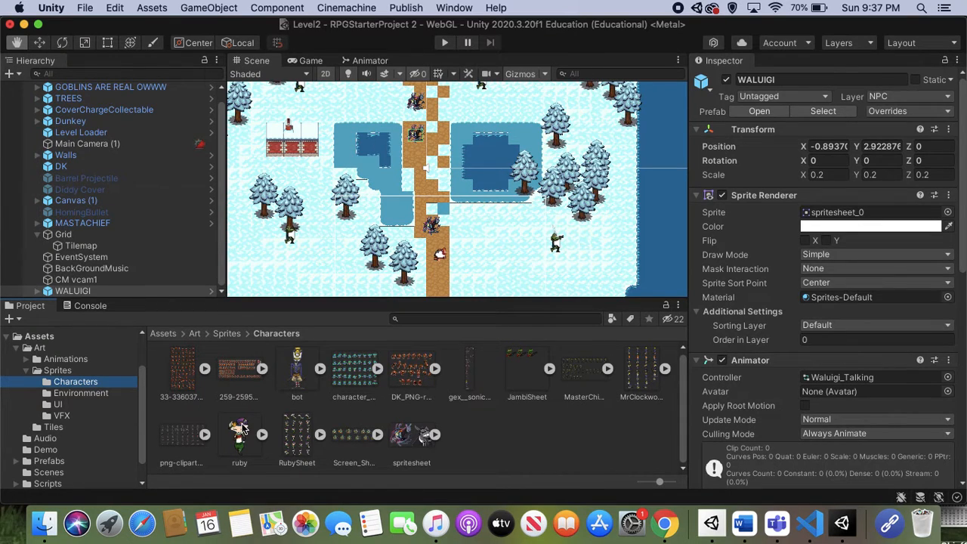
{"action": "left_click", "coordinate": [205, 434]}
{"action": "scroll", "coordinate": [276, 440], "scroll_direction": "down", "scroll_amount": 5}
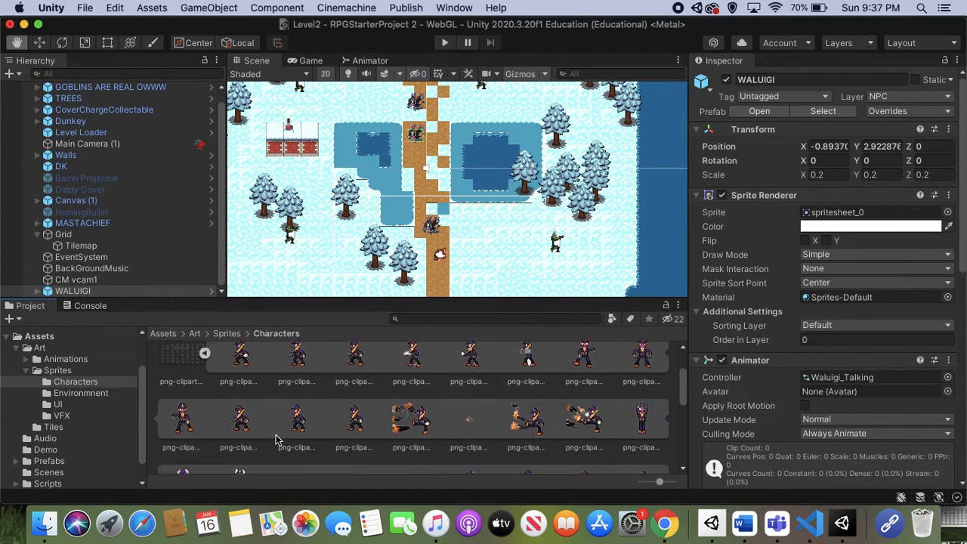
{"action": "scroll", "coordinate": [275, 440], "scroll_direction": "down", "scroll_amount": 8}
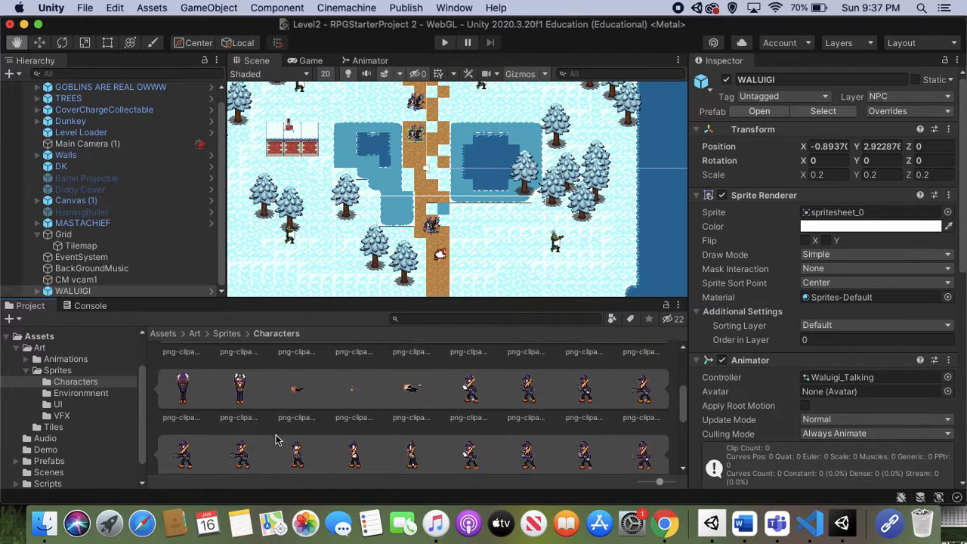
{"action": "scroll", "coordinate": [276, 440], "scroll_direction": "down", "scroll_amount": 4}
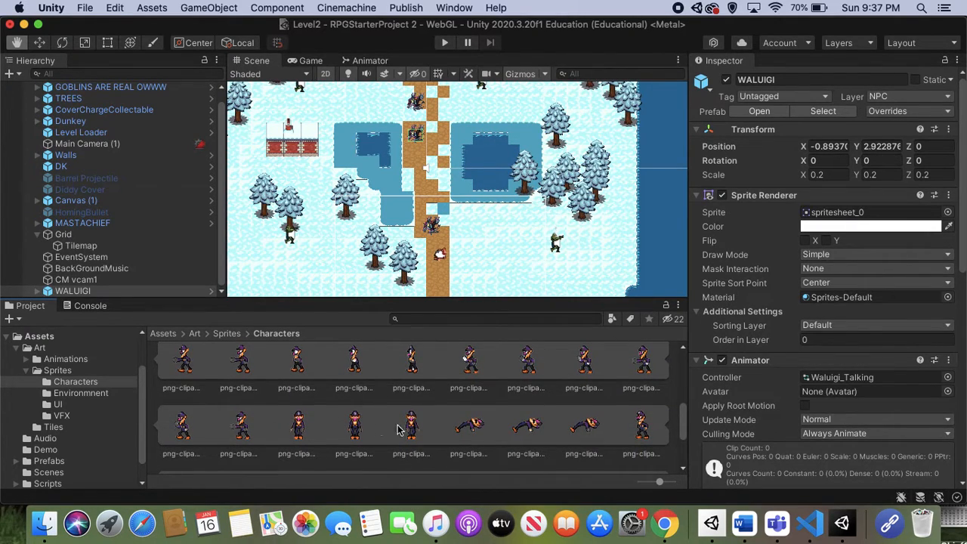
{"action": "scroll", "coordinate": [381, 417], "scroll_direction": "down", "scroll_amount": 3}
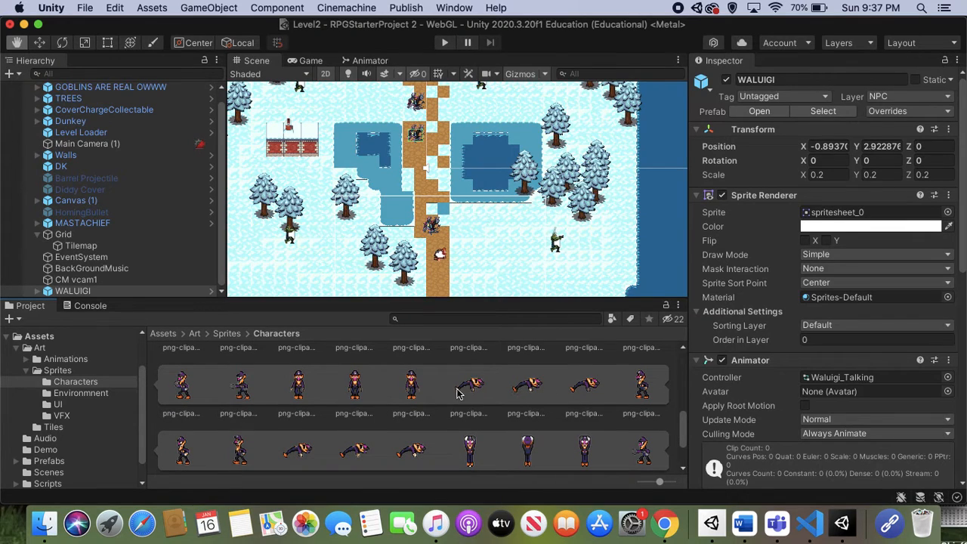
{"action": "scroll", "coordinate": [364, 418], "scroll_direction": "down", "scroll_amount": 4}
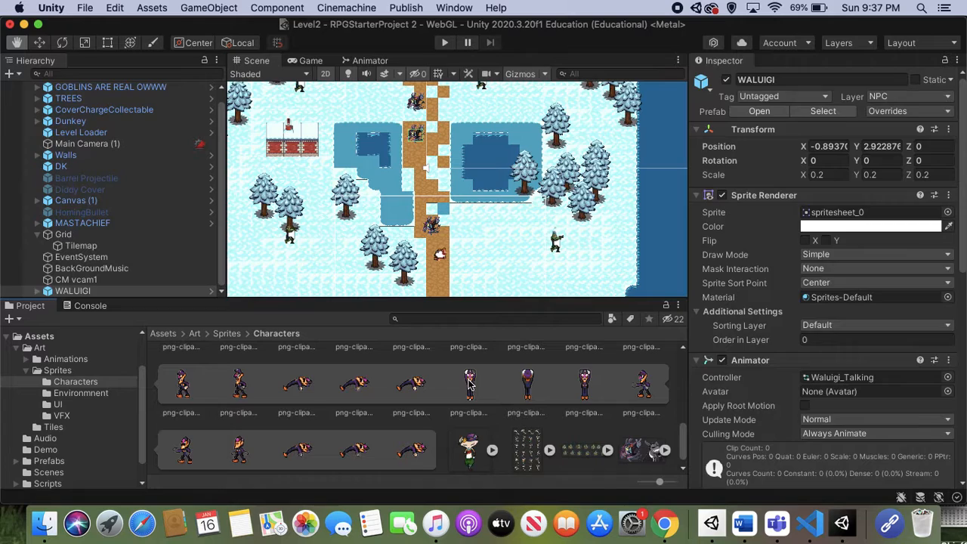
{"action": "left_click", "coordinate": [469, 384]}
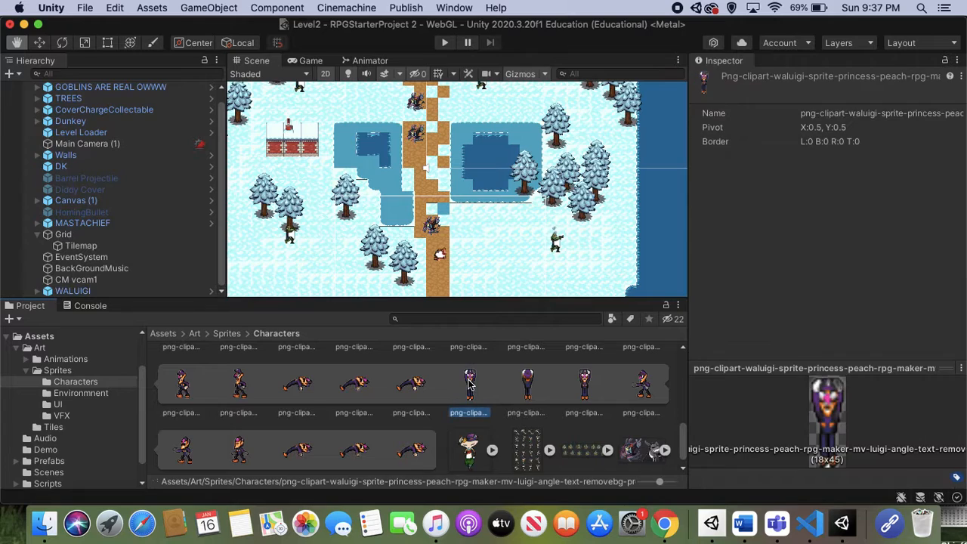
{"action": "left_click", "coordinate": [590, 388], "text": "shift"}
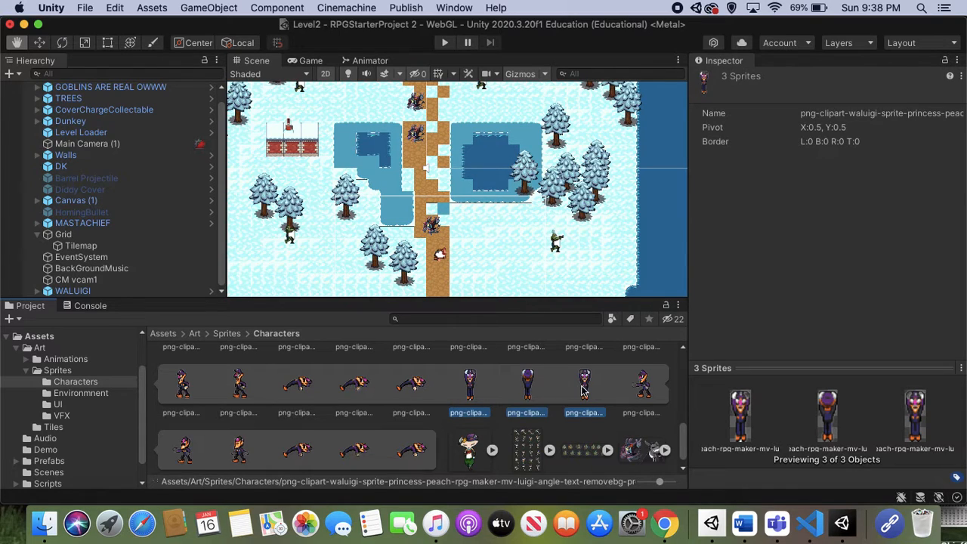
Add the three selected Waluigi sprites as keyframes to the Waluigi_Idle clip and set its samples to 3.
{"action": "left_click_drag", "start_coordinate": [965, 293], "coordinate": [877, 301]}
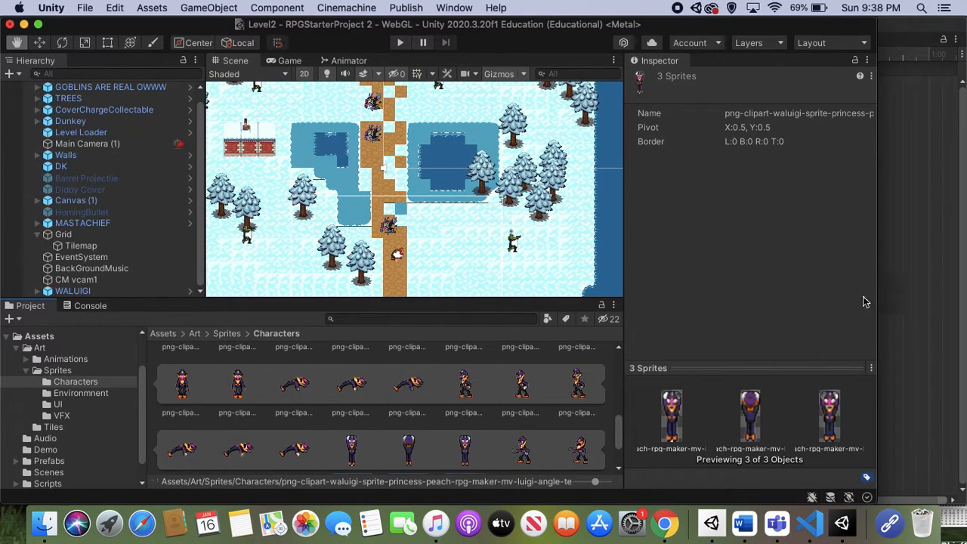
{"action": "scroll", "coordinate": [423, 415], "scroll_direction": "down", "scroll_amount": 2}
{"action": "left_click_drag", "start_coordinate": [456, 427], "coordinate": [922, 270]}
{"action": "left_click", "coordinate": [923, 269]}
{"action": "left_click", "coordinate": [675, 70]}
{"action": "type", "text": "3"}
{"action": "key", "text": "Return"}
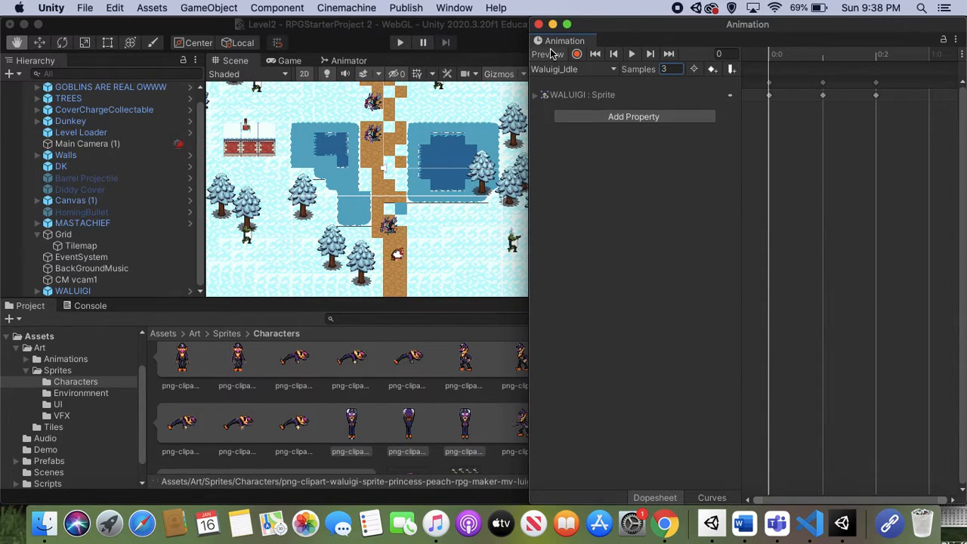
Close the Animation window and expand the main editor window to full screen.
{"action": "left_click", "coordinate": [538, 24]}
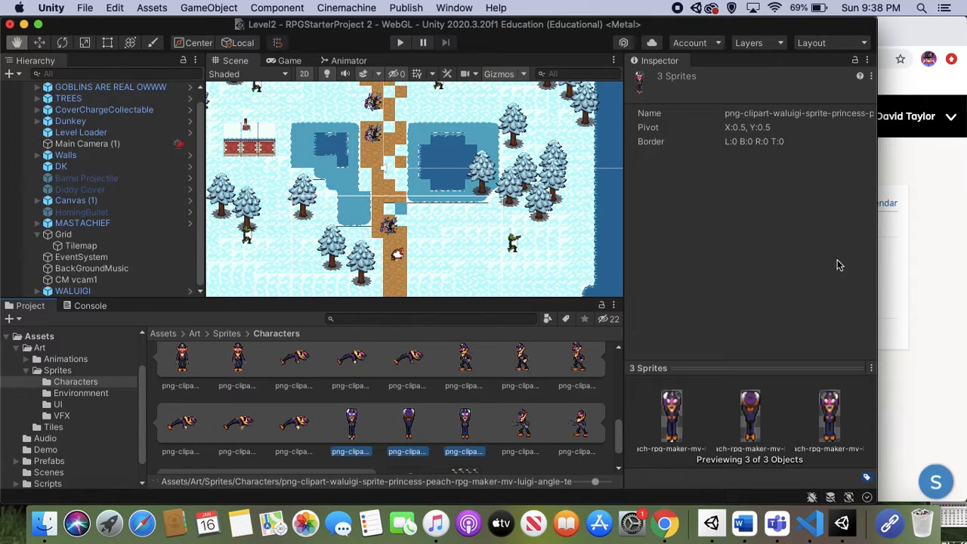
{"action": "left_click_drag", "start_coordinate": [878, 261], "coordinate": [966, 262]}
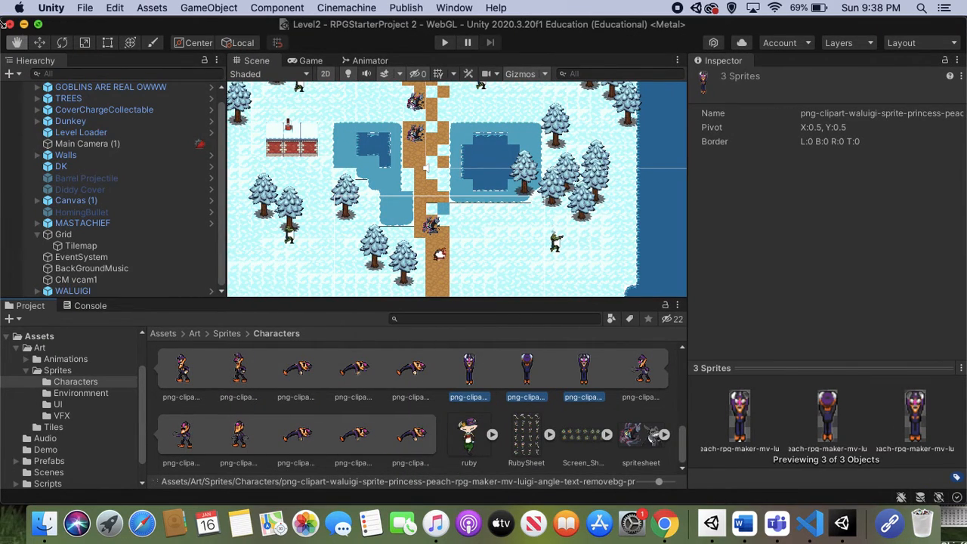
{"action": "left_click", "coordinate": [38, 24]}
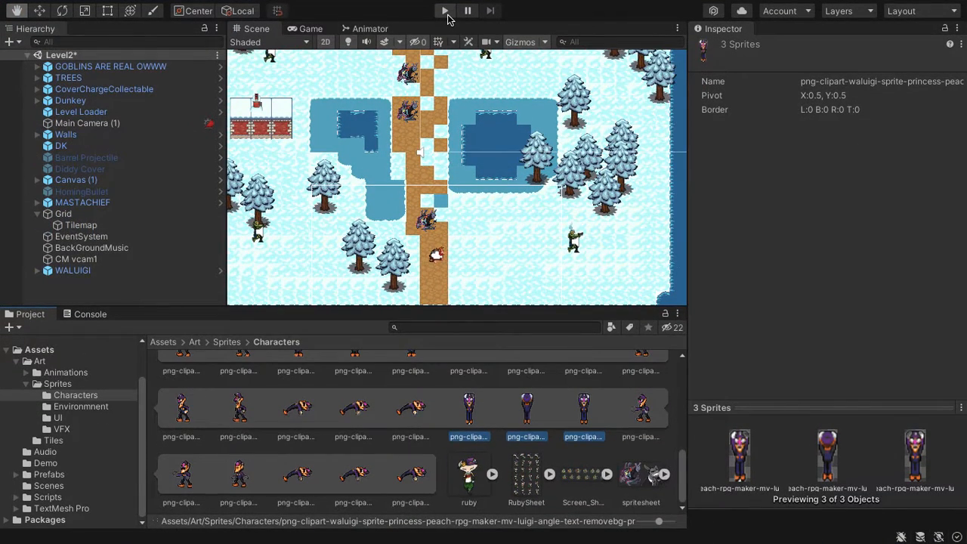
Play-test the level by walking Donkey Kong up the path to check the WALUIGI character, and stop the game.
{"action": "left_click", "coordinate": [446, 12]}
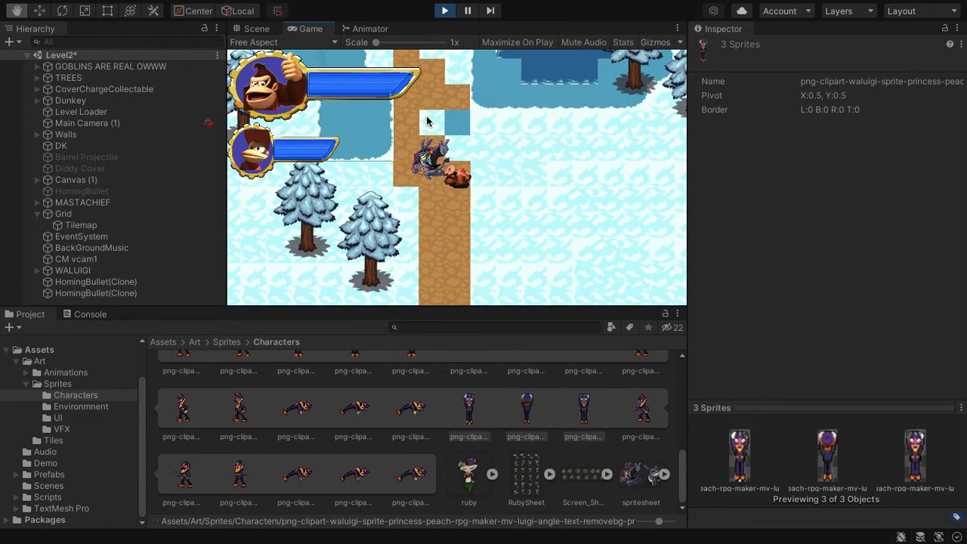
{"action": "key", "text": "d"}
{"action": "key", "text": "w"}
{"action": "key", "text": "a"}
{"action": "key", "text": "w"}
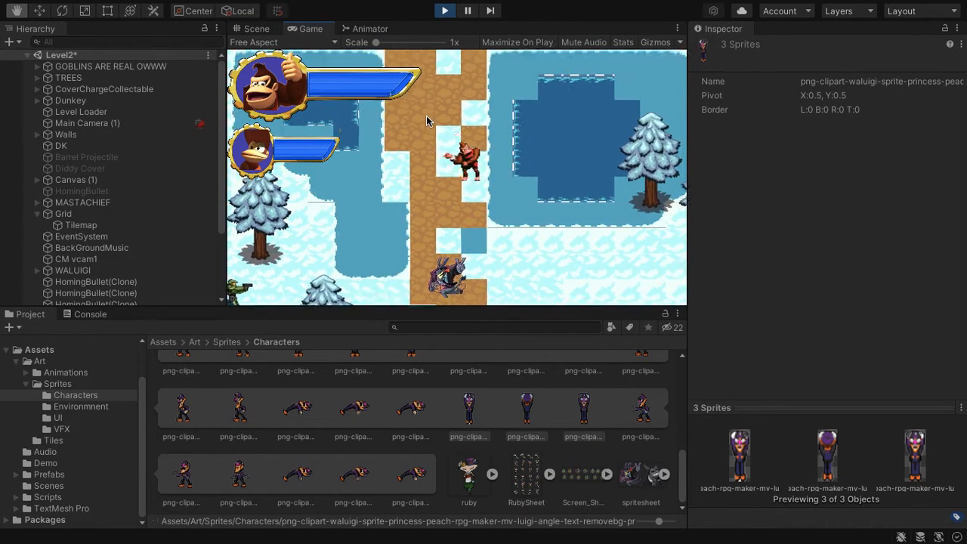
{"action": "key", "text": "a"}
{"action": "key", "text": "s"}
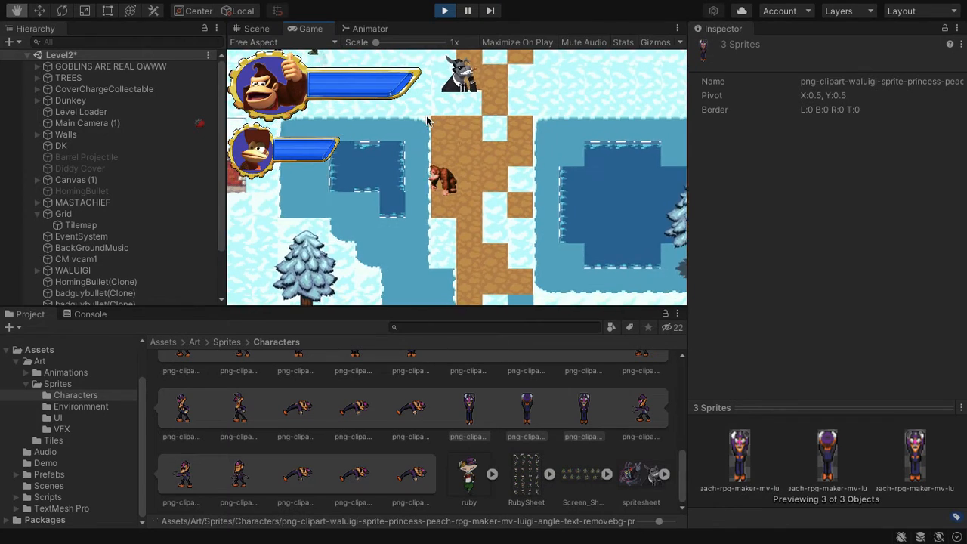
{"action": "key", "text": "d"}
{"action": "left_click", "coordinate": [446, 15]}
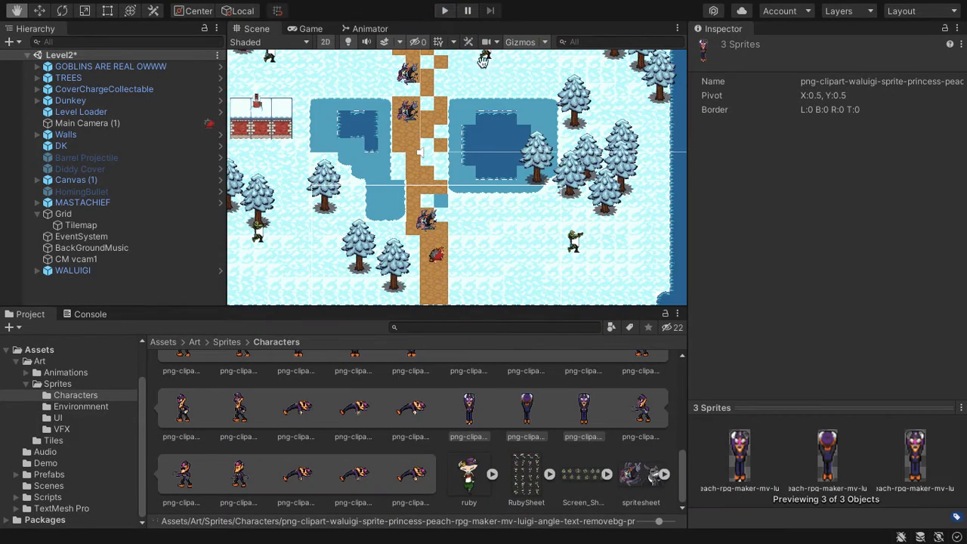
Select WALUIGI in the scene and review its Sprite Renderer, Animator, Box Collider 2D and Non Player Character components.
{"action": "left_click", "coordinate": [39, 11]}
{"action": "left_click", "coordinate": [421, 96]}
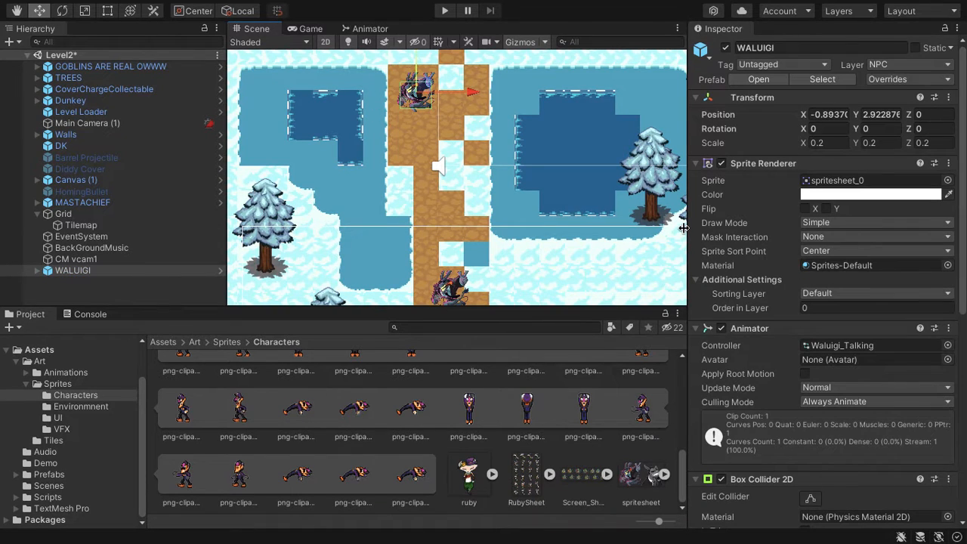
{"action": "scroll", "coordinate": [852, 370], "scroll_direction": "down", "scroll_amount": 2}
{"action": "scroll", "coordinate": [851, 374], "scroll_direction": "down", "scroll_amount": 10}
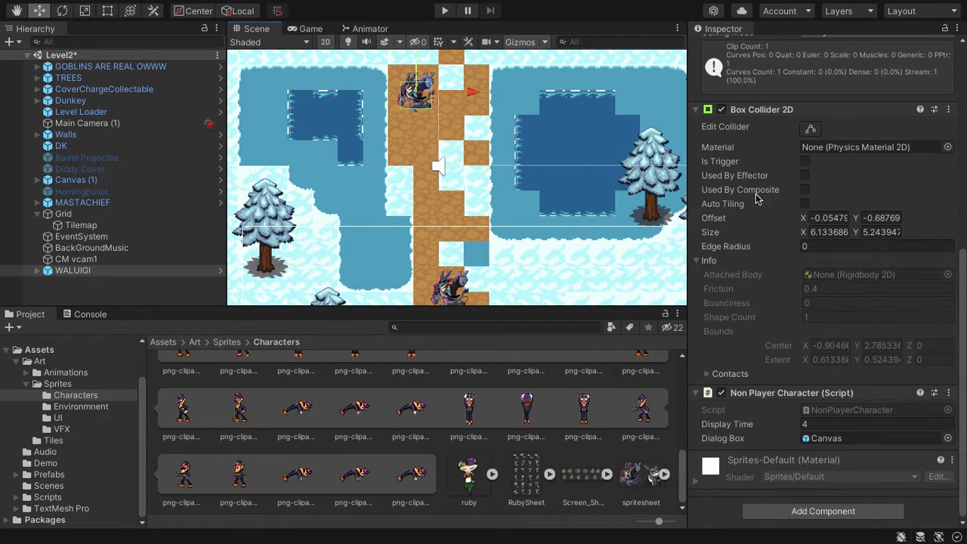
{"action": "scroll", "coordinate": [774, 193], "scroll_direction": "up", "scroll_amount": 4}
{"action": "scroll", "coordinate": [775, 193], "scroll_direction": "up", "scroll_amount": 5}
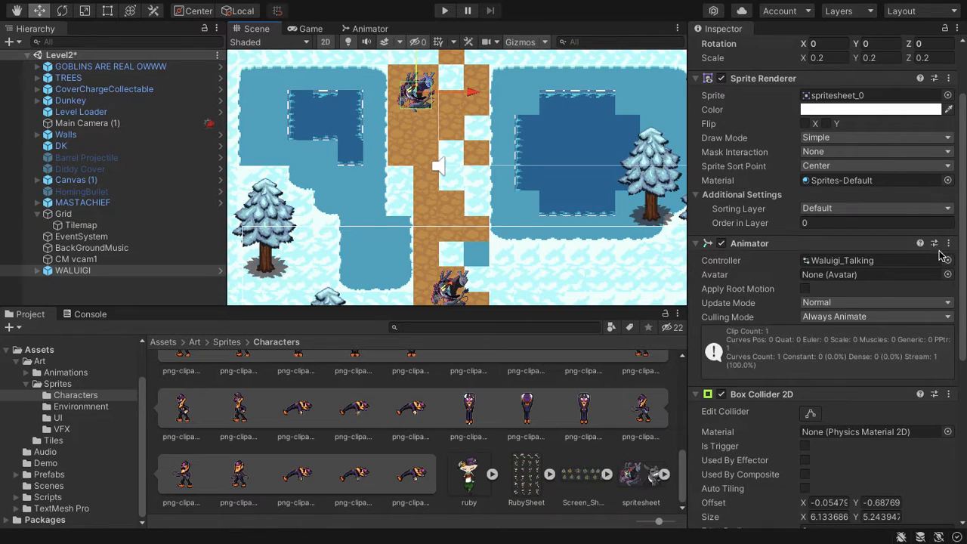
Open the Waluigi_Talking animator controller from the Animations folder.
{"action": "left_click", "coordinate": [77, 384]}
{"action": "left_click", "coordinate": [95, 407]}
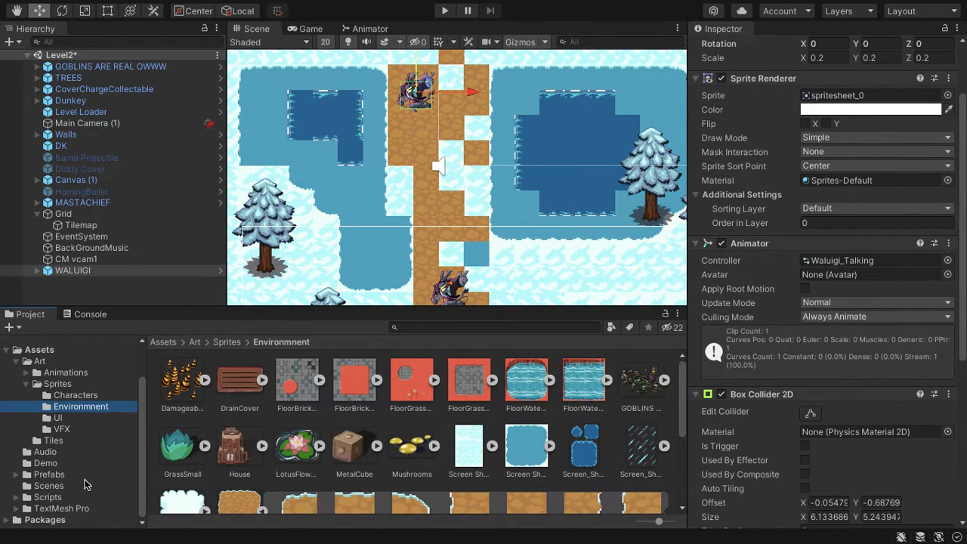
{"action": "left_click", "coordinate": [81, 373]}
{"action": "scroll", "coordinate": [349, 446], "scroll_direction": "down", "scroll_amount": 3}
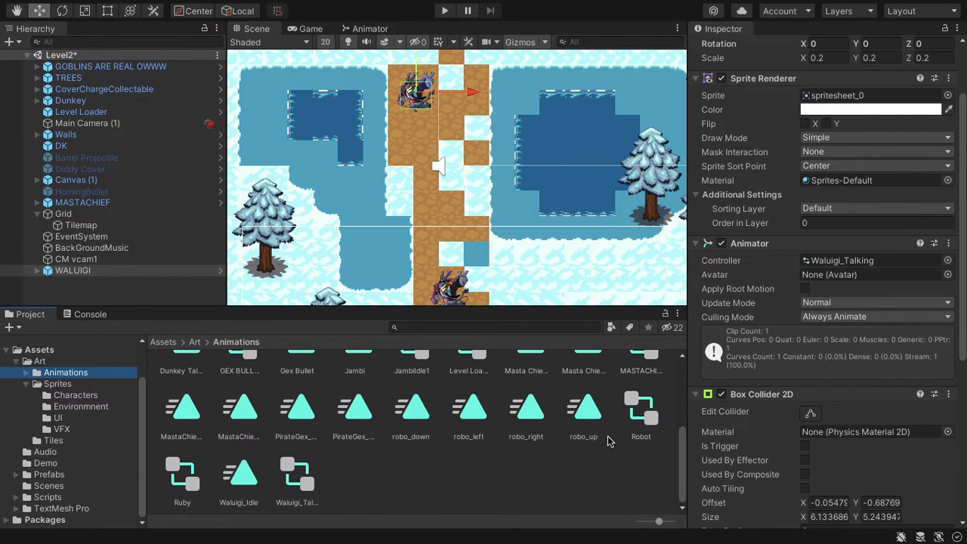
{"action": "double_click", "coordinate": [296, 472]}
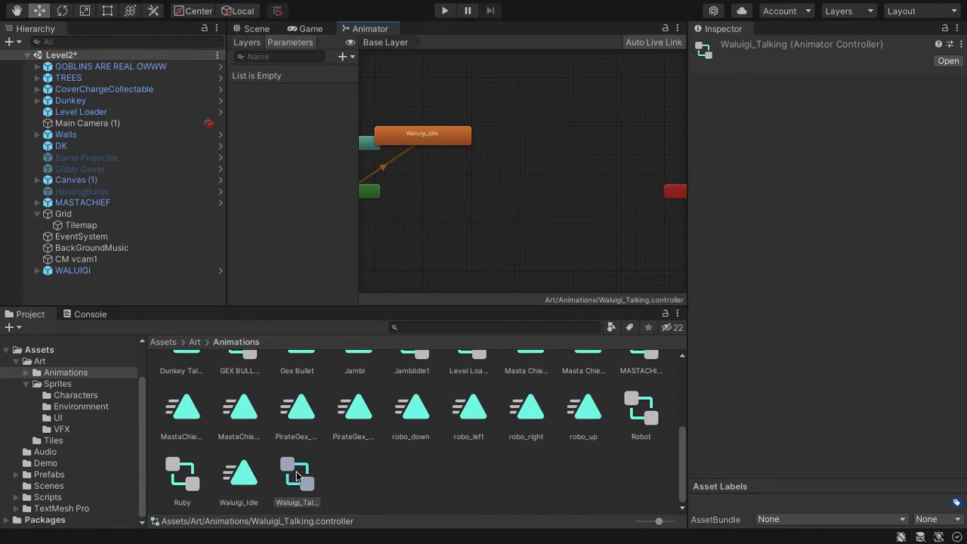
Reposition the Waluigi_Idle state in line with the Entry node in the animator graph.
{"action": "left_click_drag", "start_coordinate": [477, 151], "coordinate": [505, 189]}
{"action": "scroll", "coordinate": [437, 173], "scroll_direction": "up", "scroll_amount": 5}
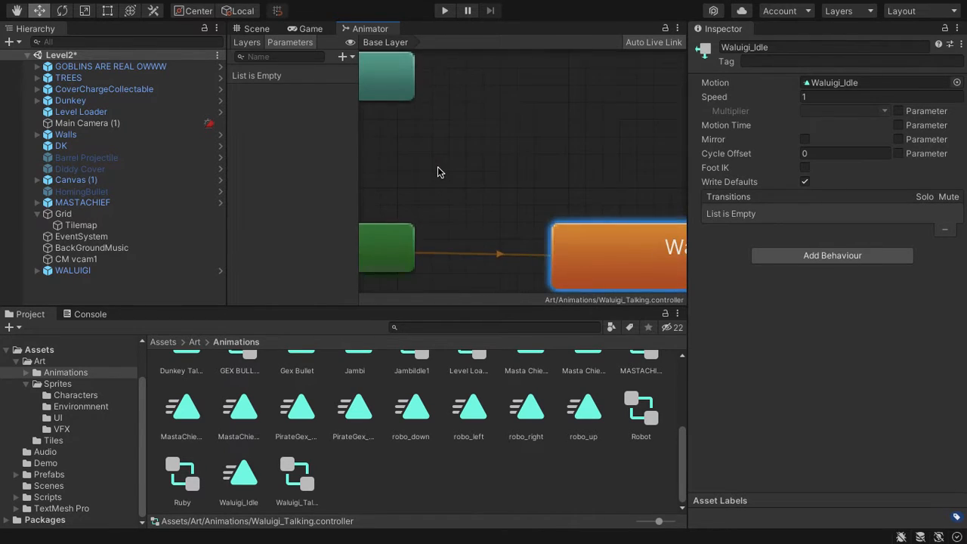
{"action": "scroll", "coordinate": [437, 172], "scroll_direction": "down", "scroll_amount": 4}
{"action": "scroll", "coordinate": [438, 172], "scroll_direction": "down", "scroll_amount": 1}
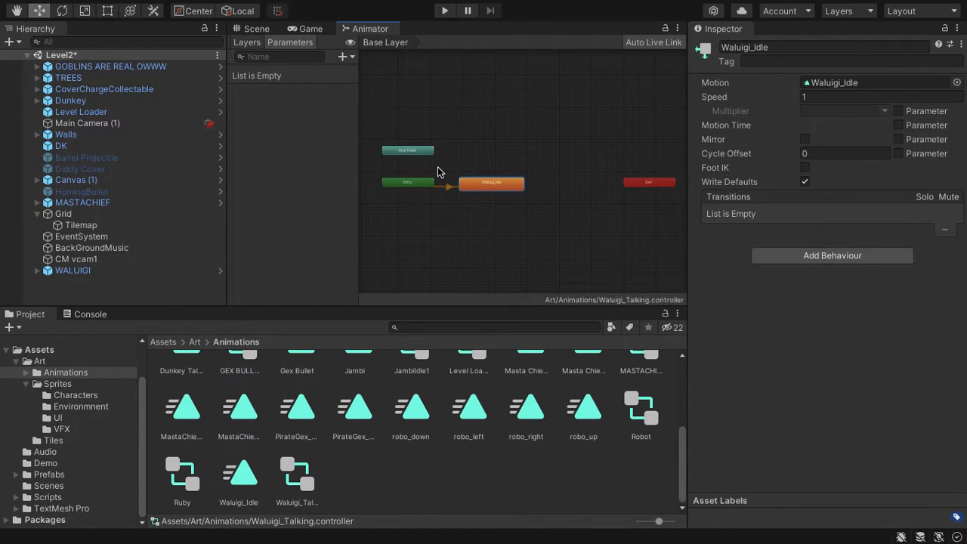
{"action": "scroll", "coordinate": [513, 190], "scroll_direction": "up", "scroll_amount": 3}
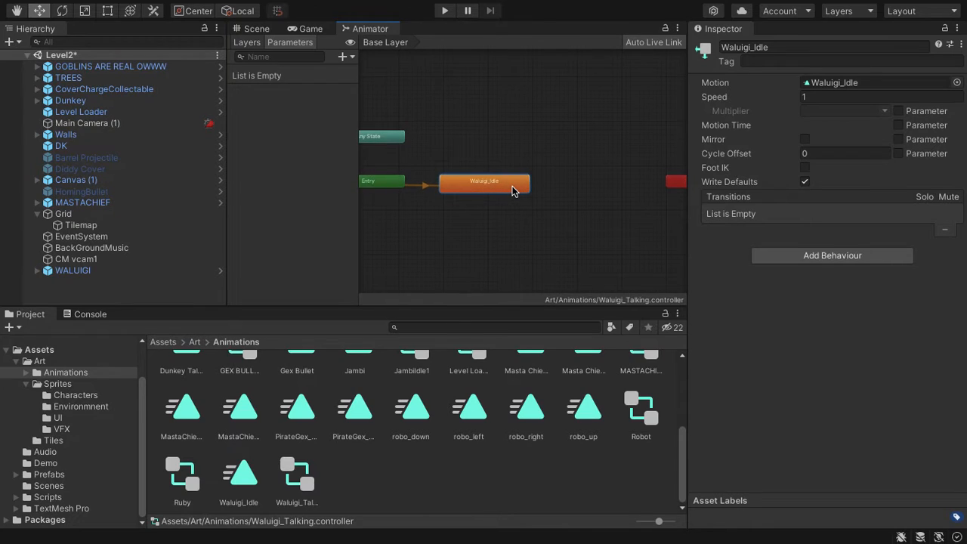
{"action": "scroll", "coordinate": [512, 191], "scroll_direction": "down", "scroll_amount": 1}
{"action": "scroll", "coordinate": [513, 191], "scroll_direction": "down", "scroll_amount": 1}
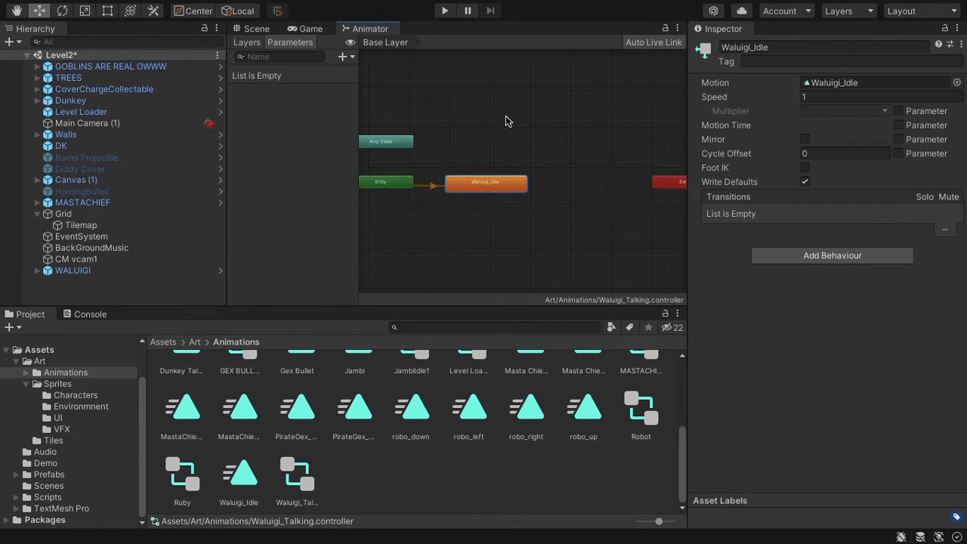
{"action": "right_click", "coordinate": [460, 141]}
{"action": "mouse_move", "coordinate": [487, 144]}
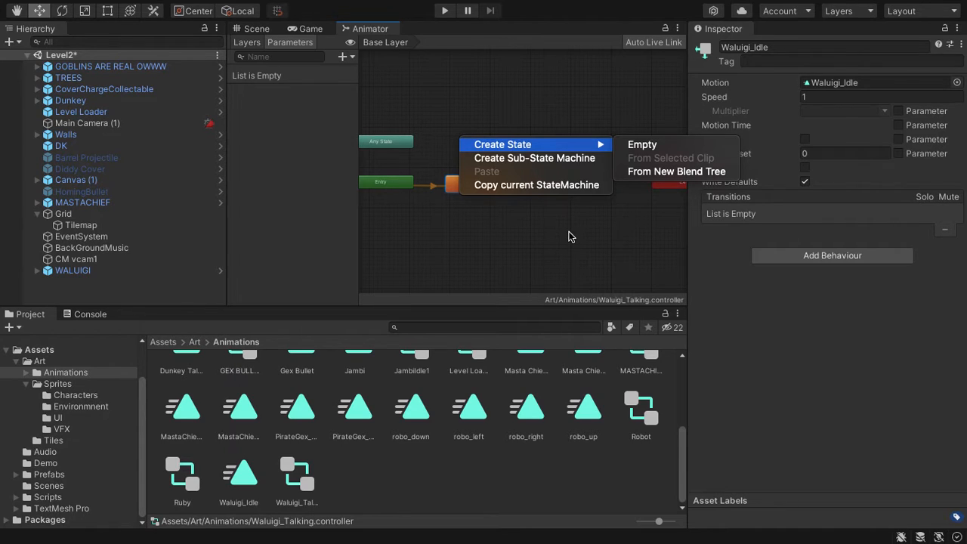
{"action": "left_click", "coordinate": [534, 229]}
{"action": "scroll", "coordinate": [534, 229], "scroll_direction": "down", "scroll_amount": 3}
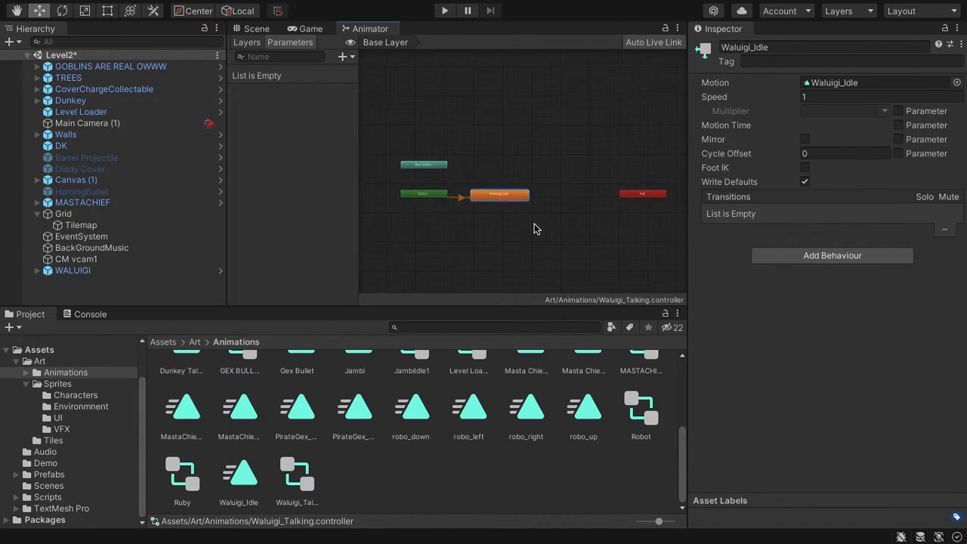